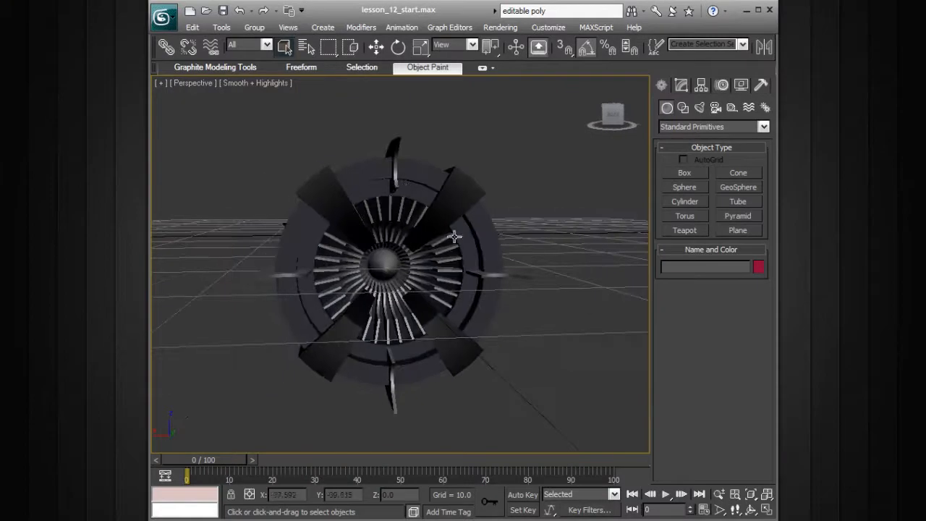
alt+middle_drag(543, 233, 438, 265)
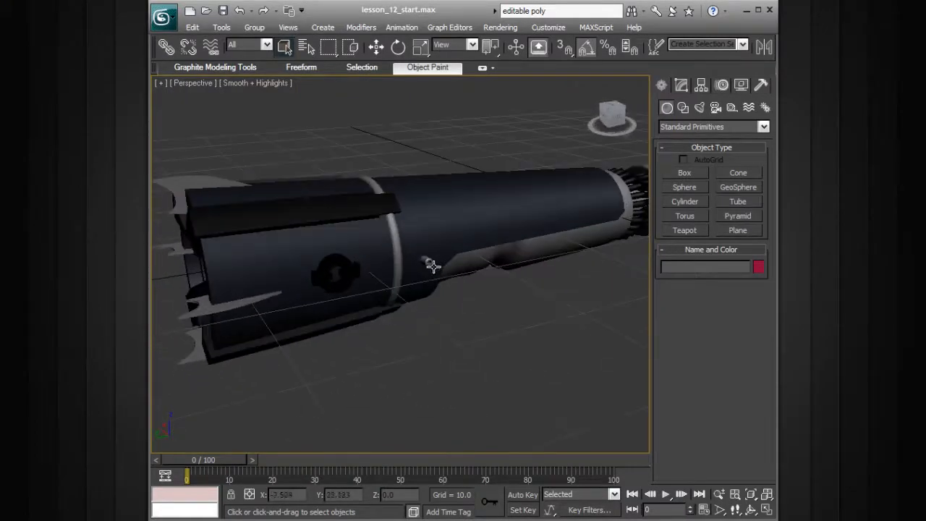
alt+middle_drag(484, 220, 504, 259)
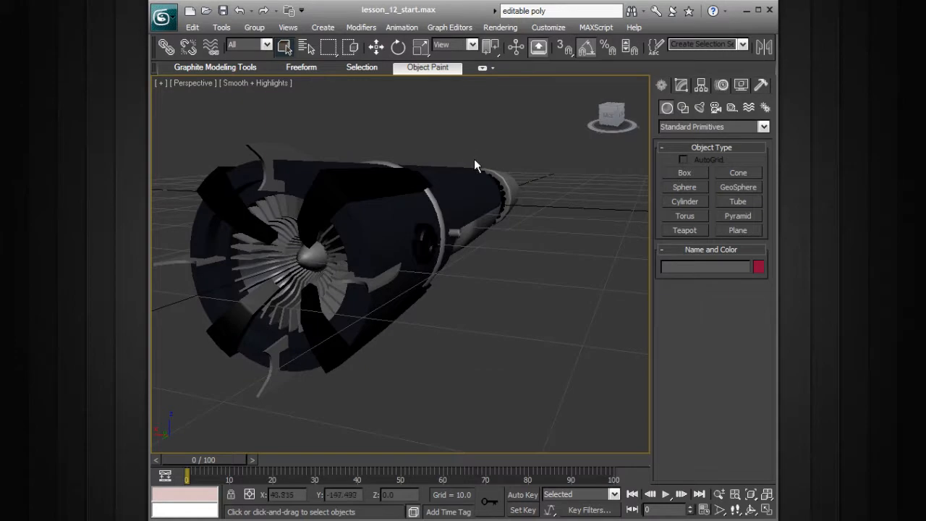
alt+middle_drag(487, 193, 546, 224)
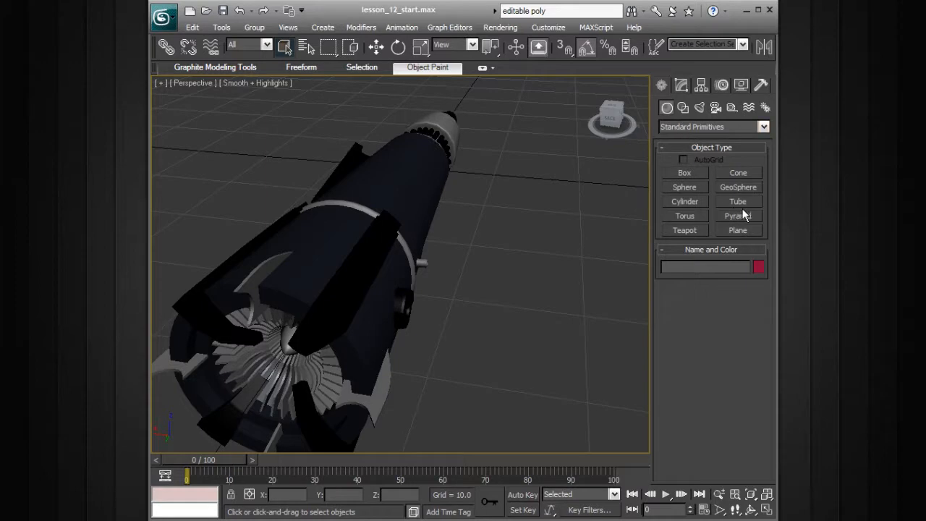
Create a cylinder at the world origin by exact entry, with radius 5.0 and height 10.0.
click(698, 202)
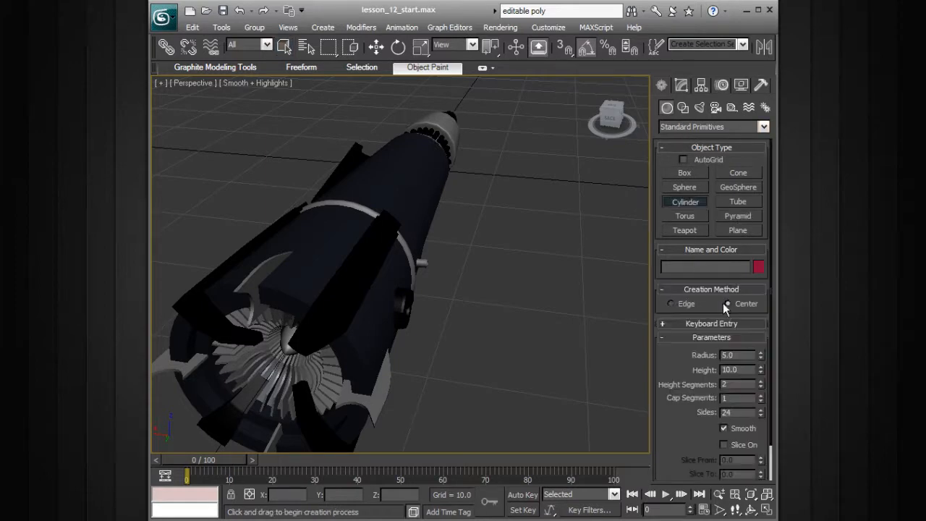
click(716, 324)
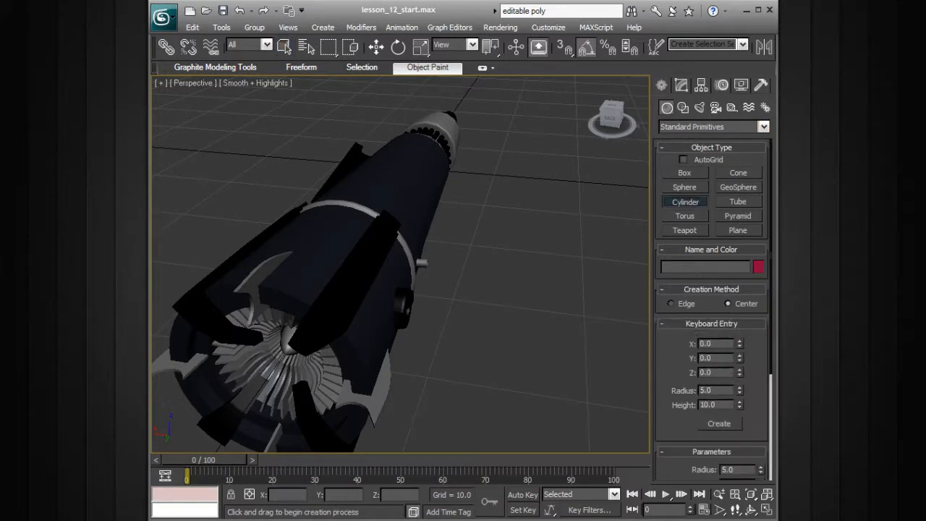
click(719, 423)
alt+middle_drag(572, 246, 462, 291)
scroll(477, 282, up, 5)
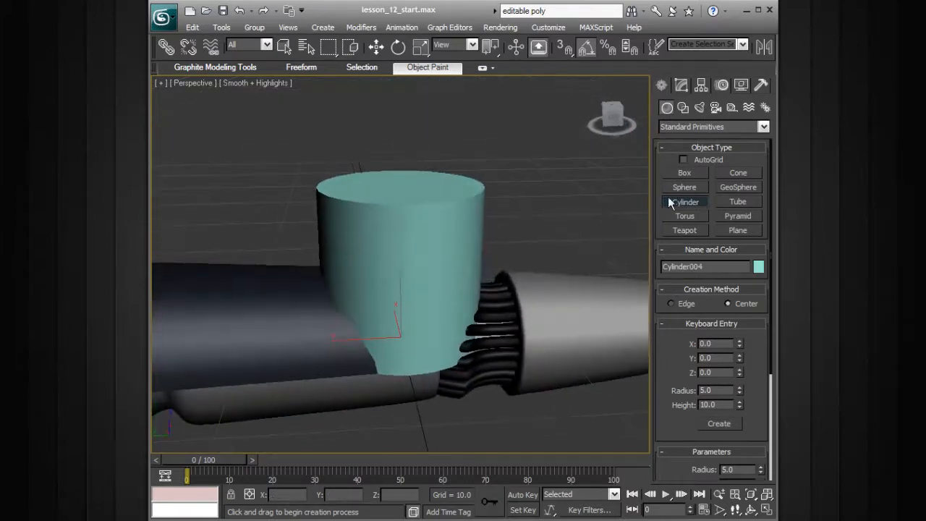
Shrink the new cylinder to a radius of 1.05 and a height of 2.3.
click(686, 84)
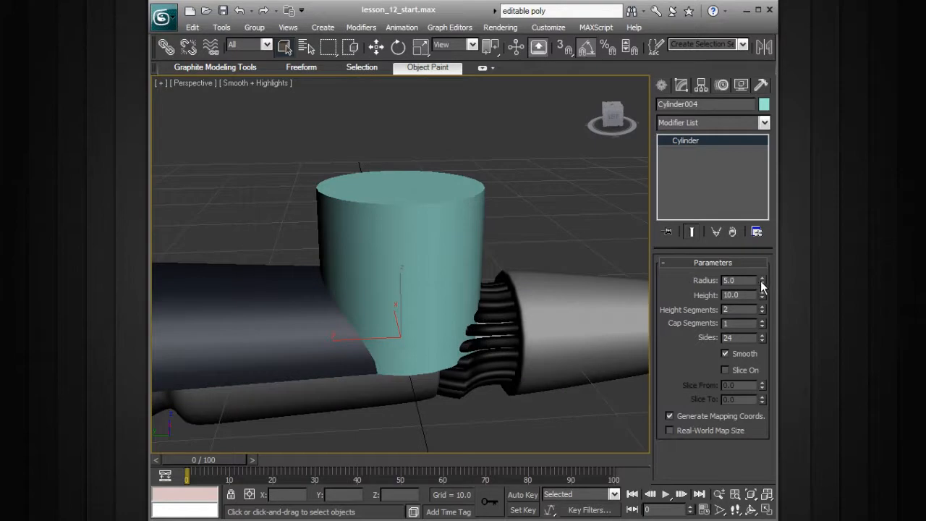
drag(762, 282, 733, 332)
drag(762, 293, 752, 336)
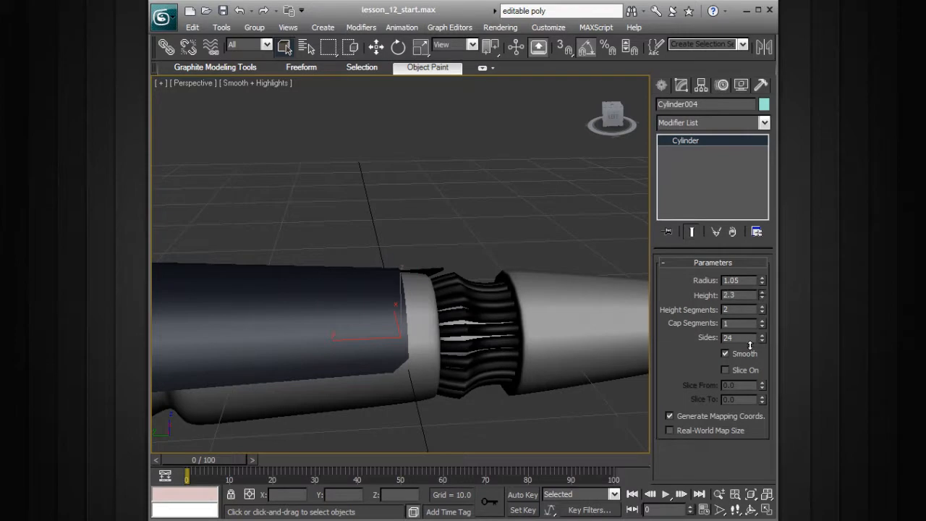
key(z)
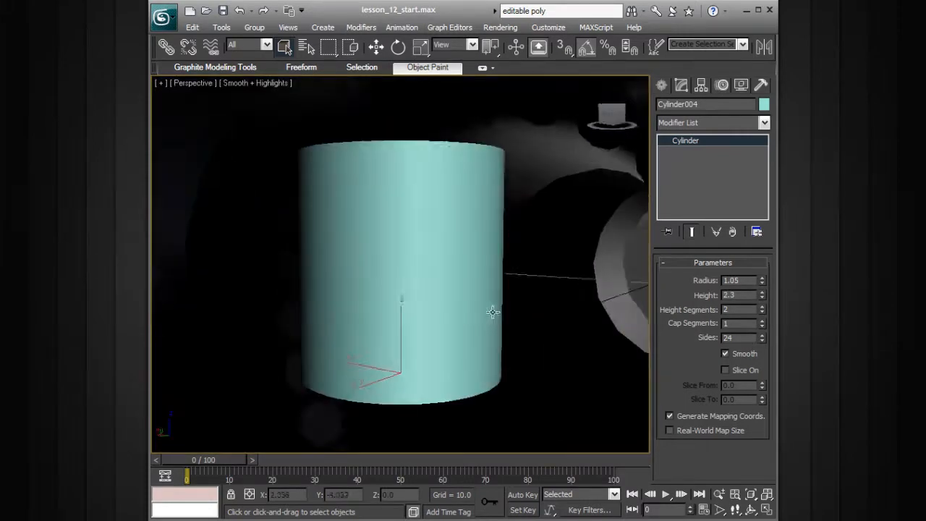
alt+middle_drag(504, 296, 527, 316)
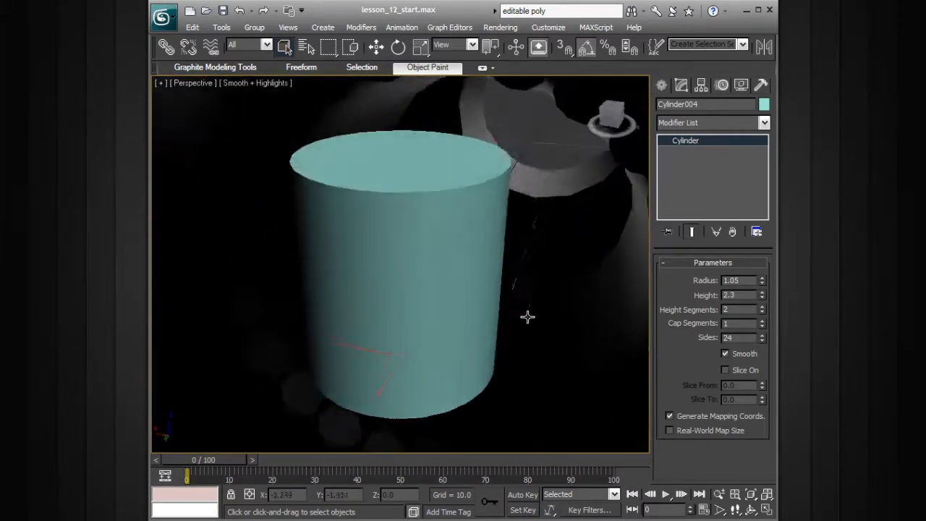
Flatten the cylinder to a height of 0.69 and give it 6 sides to form a hexagonal base.
drag(762, 295, 758, 411)
drag(761, 339, 759, 387)
click(761, 340)
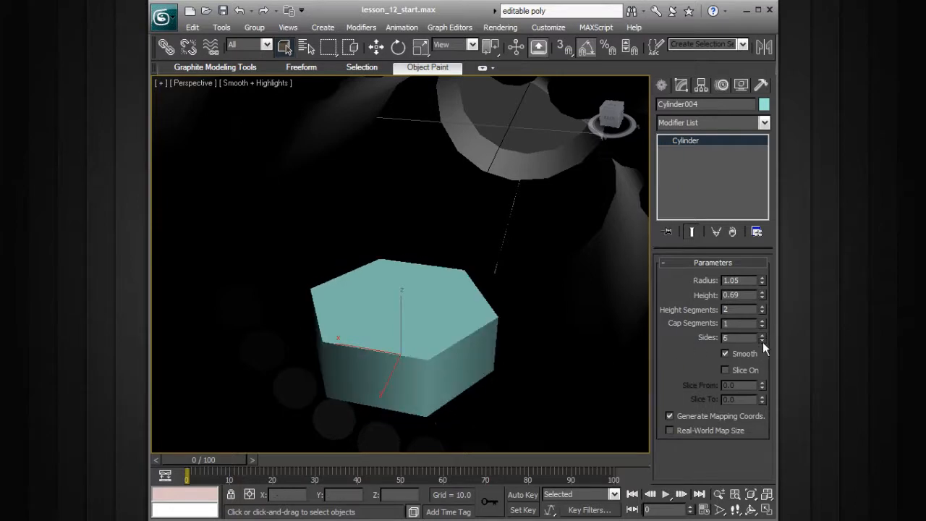
Display edged faces and reduce the hexagonal base to 1 height segment and a height of 0.39.
key(F4)
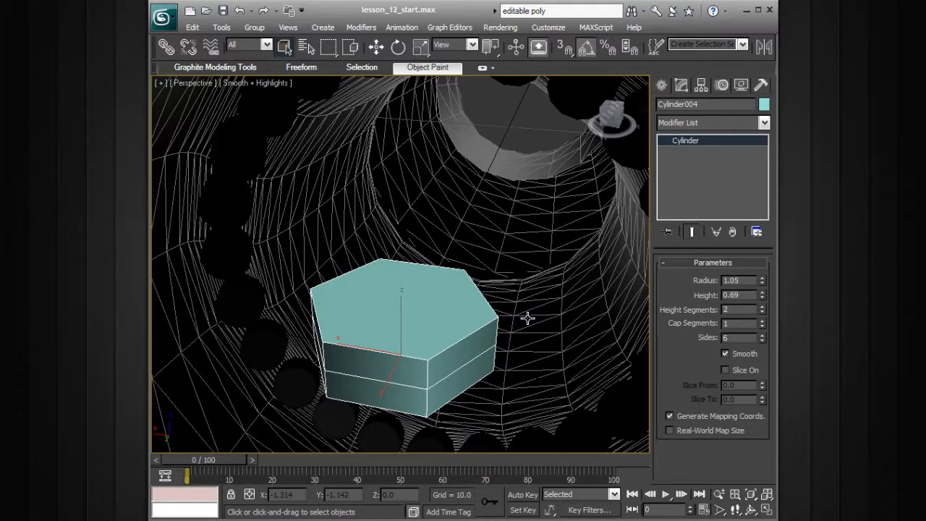
click(762, 312)
alt+middle_drag(574, 330, 575, 296)
drag(762, 296, 757, 312)
alt+middle_drag(506, 291, 623, 217)
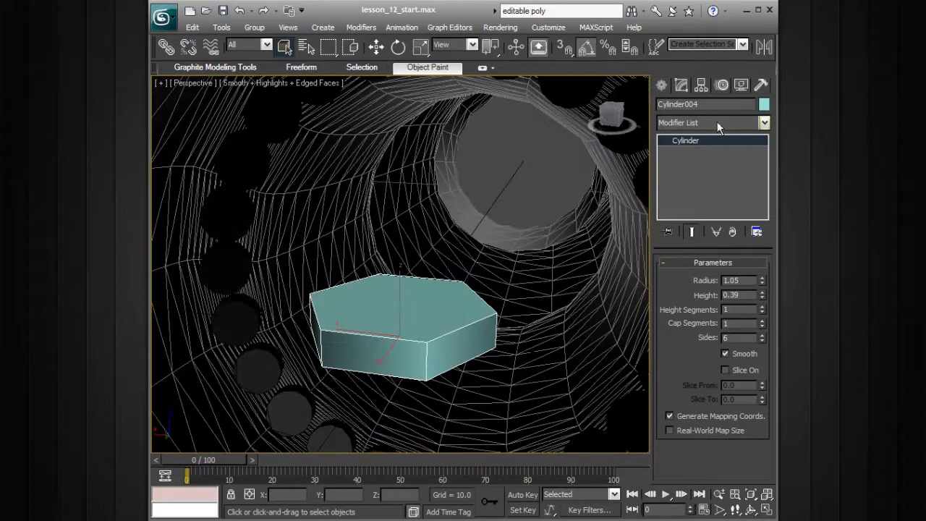
Create a sphere at the world origin by exact entry, with a radius of 2.0.
click(661, 84)
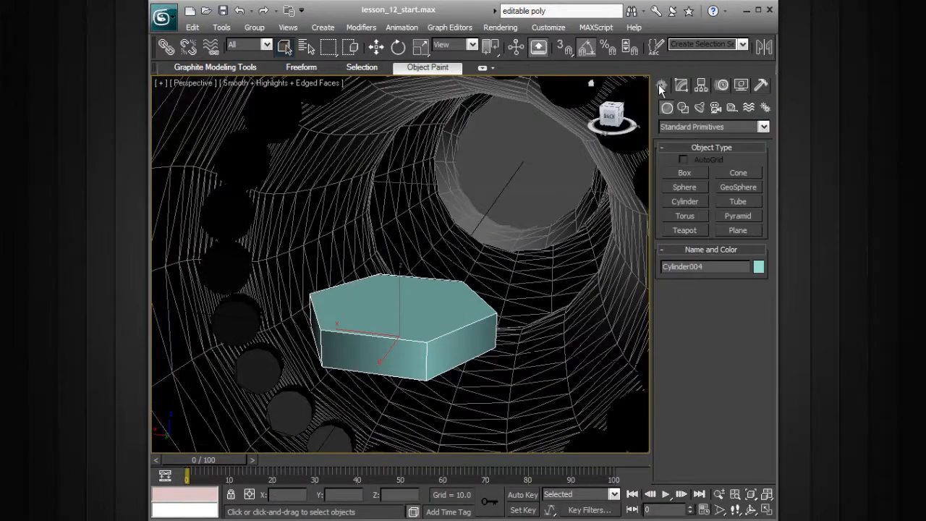
click(700, 188)
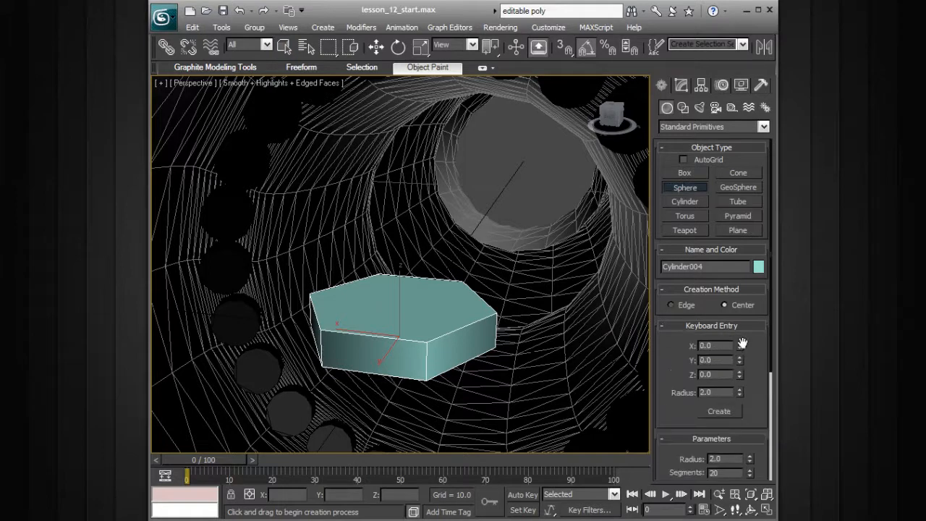
click(719, 411)
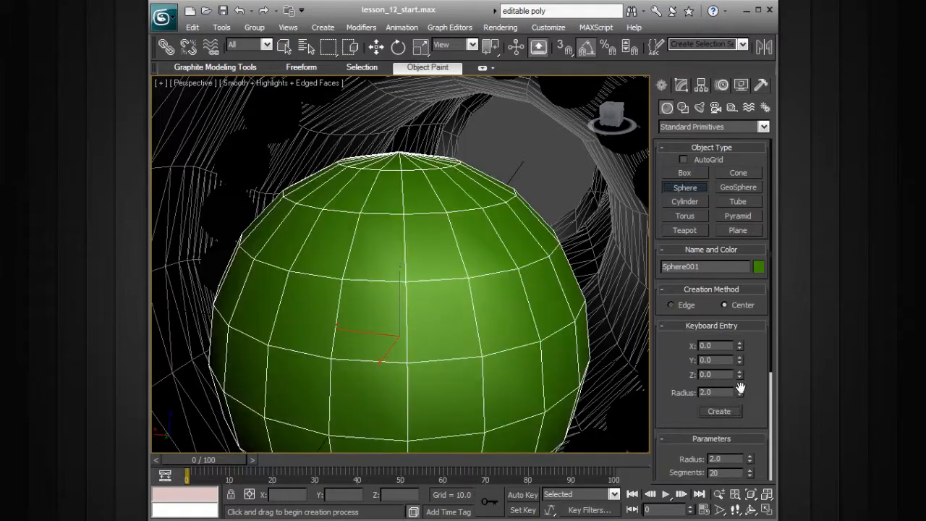
Set the sphere's radius to 0.94 and its hemisphere value to 0.615 to leave a dome.
click(682, 84)
drag(751, 285, 729, 319)
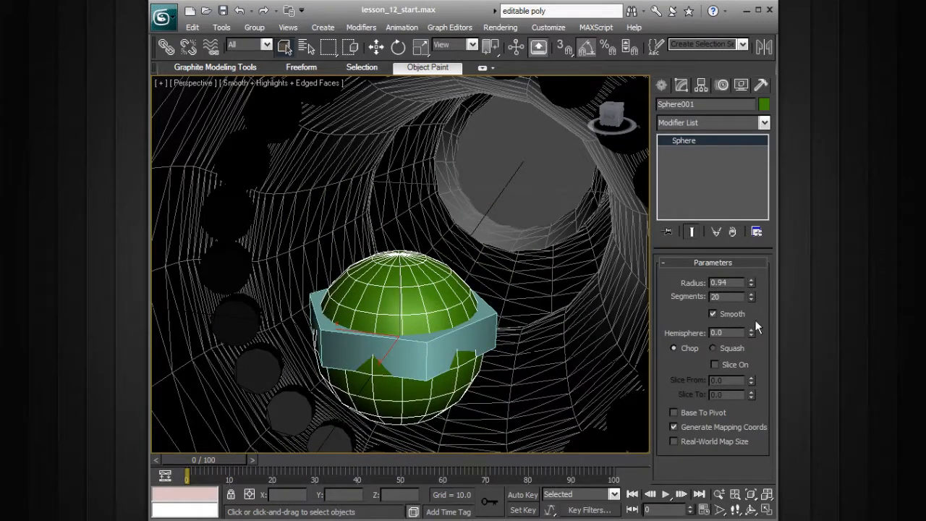
drag(752, 331, 744, 250)
alt+middle_drag(487, 293, 490, 289)
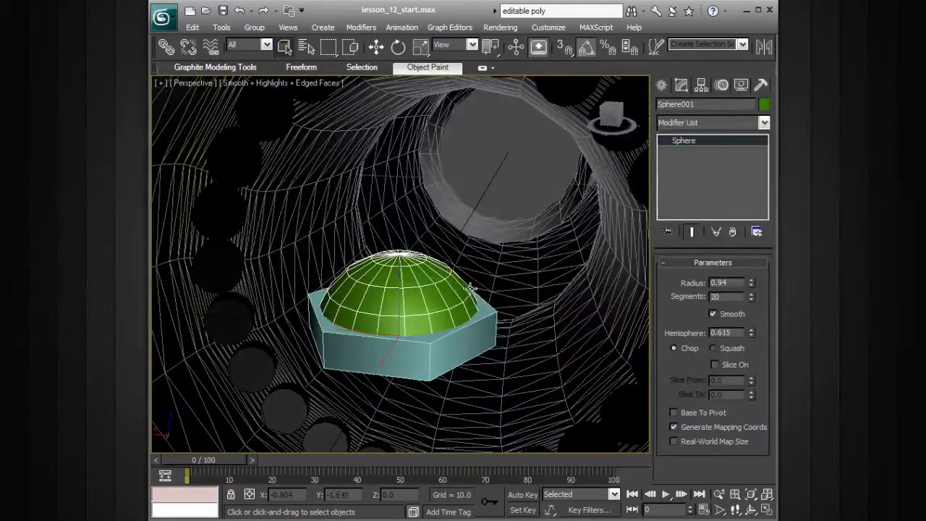
Lower the dome slightly into the hexagonal base, to Z -0.015, and keep the dome selected.
key(w)
drag(398, 285, 398, 287)
alt+middle_drag(435, 307, 431, 260)
click(457, 276)
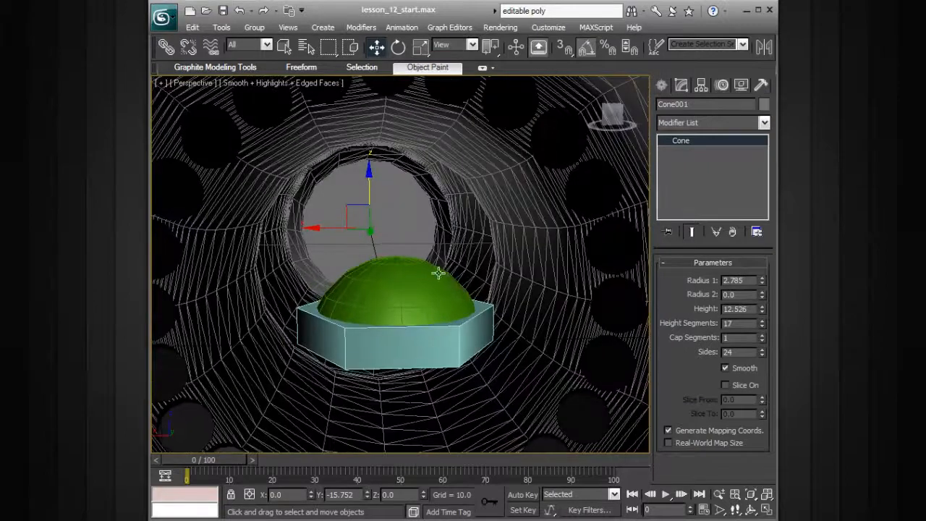
click(438, 289)
alt+middle_drag(482, 299, 469, 287)
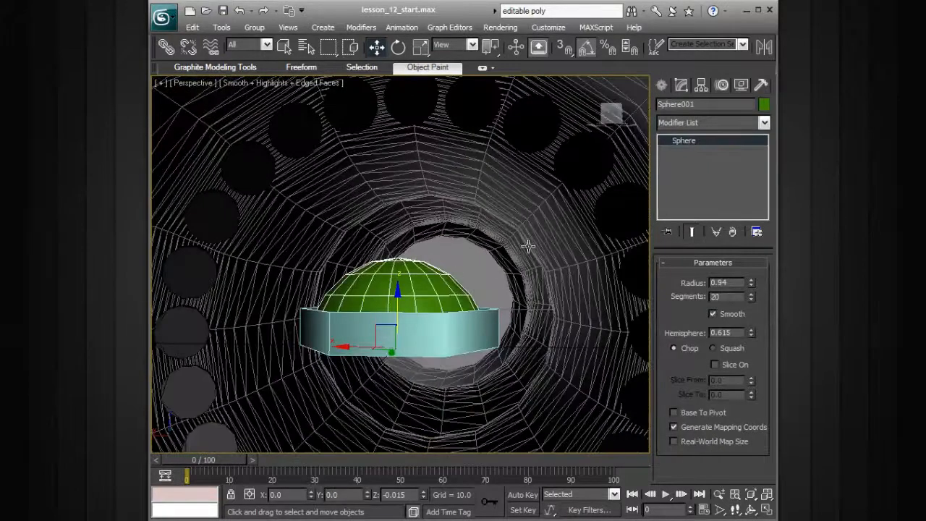
Convert the dome to an Editable Poly and attach the hexagonal base to it, undoing any wrong attachment.
right_click(683, 142)
click(698, 222)
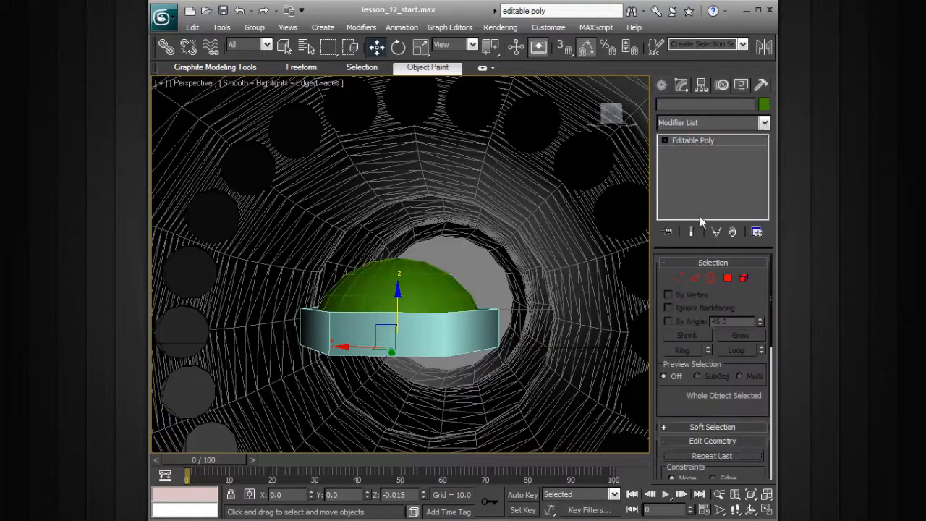
drag(685, 408, 686, 255)
click(681, 384)
click(500, 323)
key(ctrl+z)
alt+middle_drag(527, 298, 569, 310)
click(471, 338)
key(w)
alt+middle_drag(550, 275, 472, 251)
mouse_move(446, 321)
alt+middle_down()
mouse_move(412, 330)
mouse_move(452, 336)
mouse_move(446, 327)
alt+middle_up()
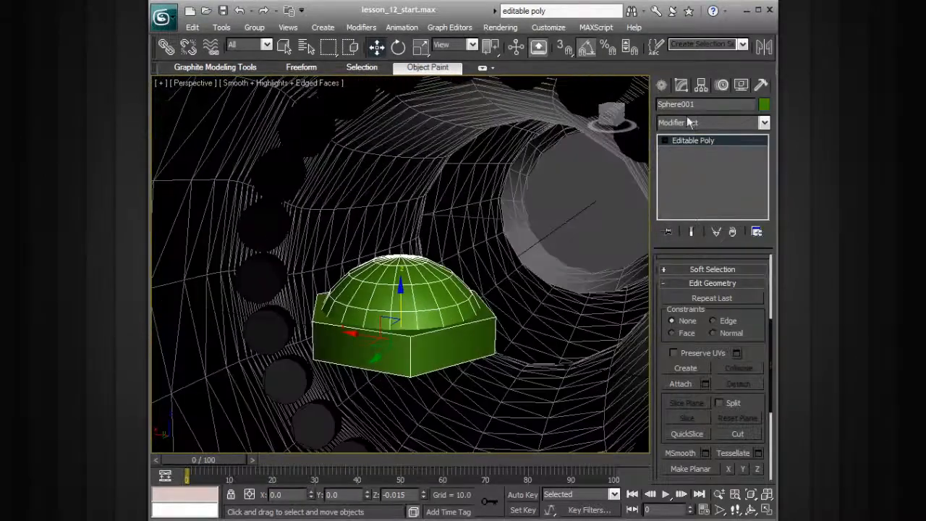
Rename the combined dome and hexagonal base object as bolt.
drag(702, 105, 643, 105)
text(bo)
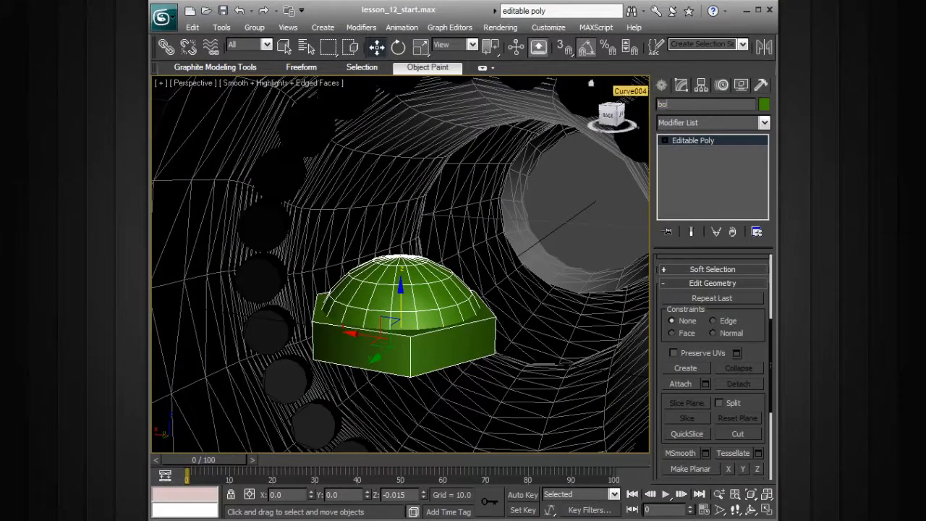
alt+middle_drag(564, 155, 574, 202)
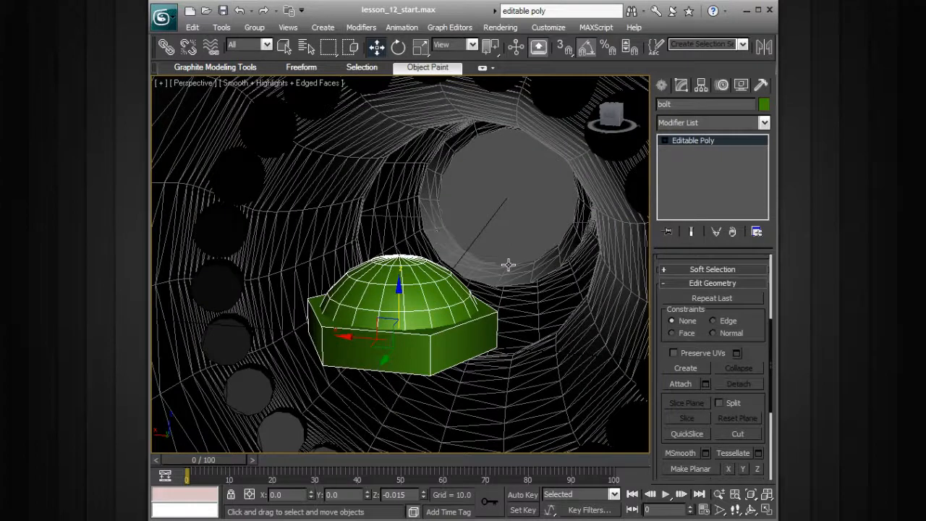
Expand the Object Paint tools with the whole rocket model in view.
scroll(508, 265, down, 1)
scroll(510, 264, down, 1)
scroll(508, 265, down, 2)
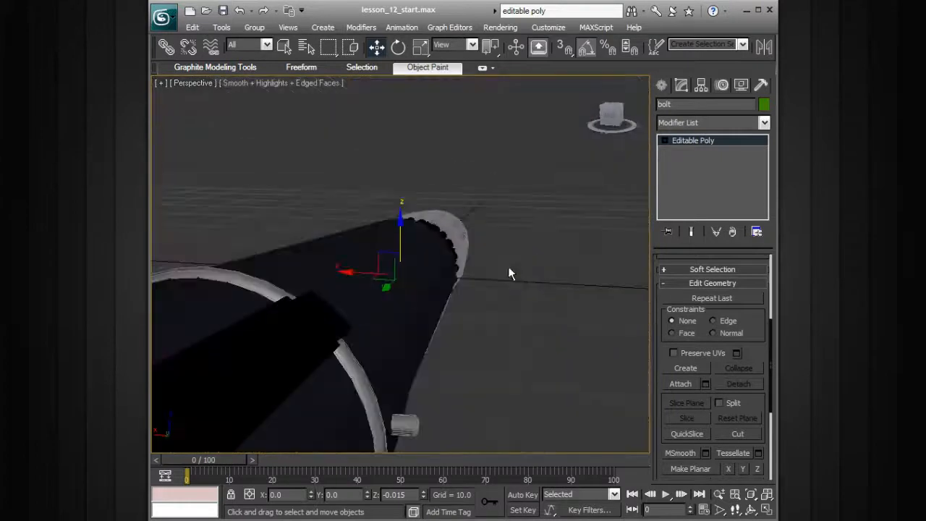
alt+middle_drag(384, 311, 518, 288)
scroll(579, 279, down, 3)
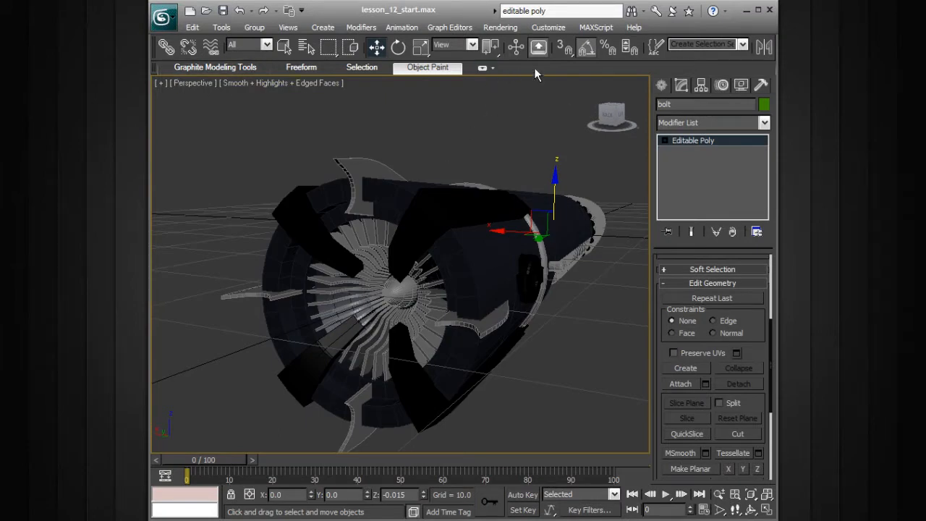
click(428, 67)
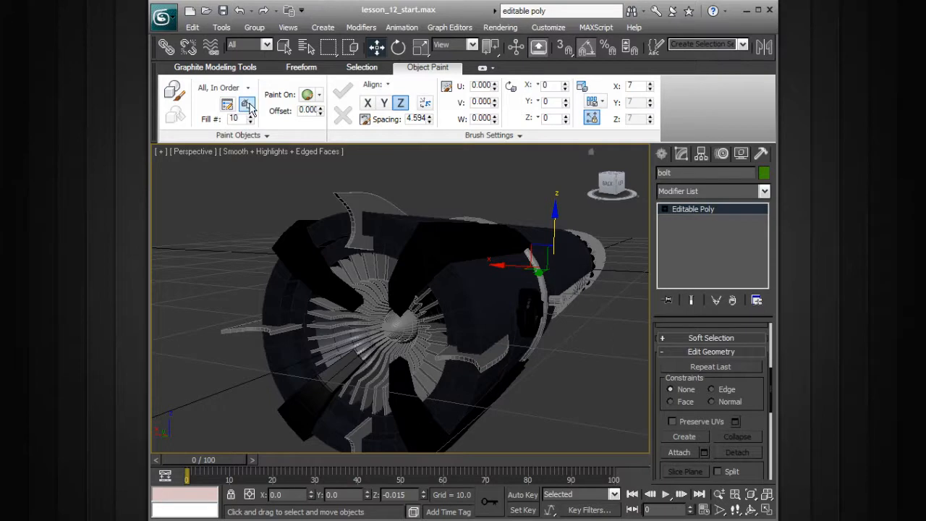
alt+middle_drag(573, 272, 467, 272)
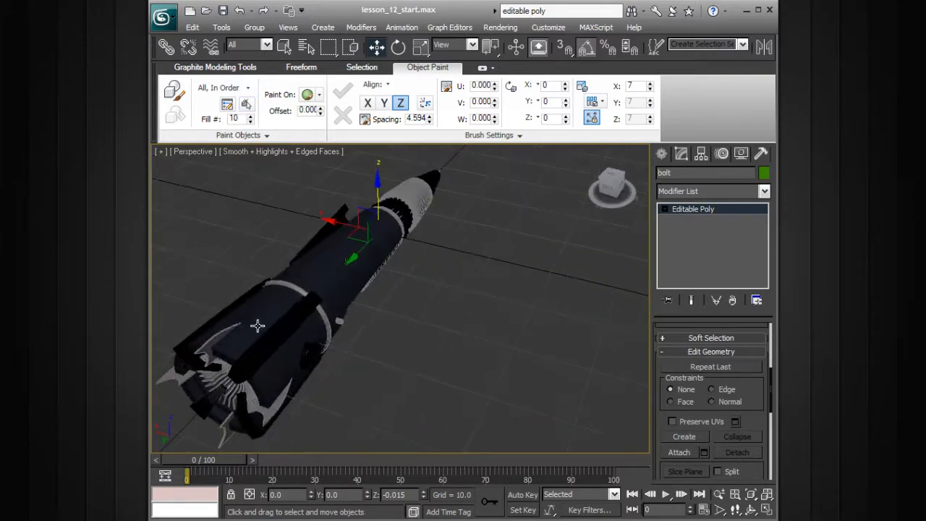
Set Object Paint to paint on the Grid and check the help for the Scene option.
click(319, 94)
click(322, 114)
click(319, 94)
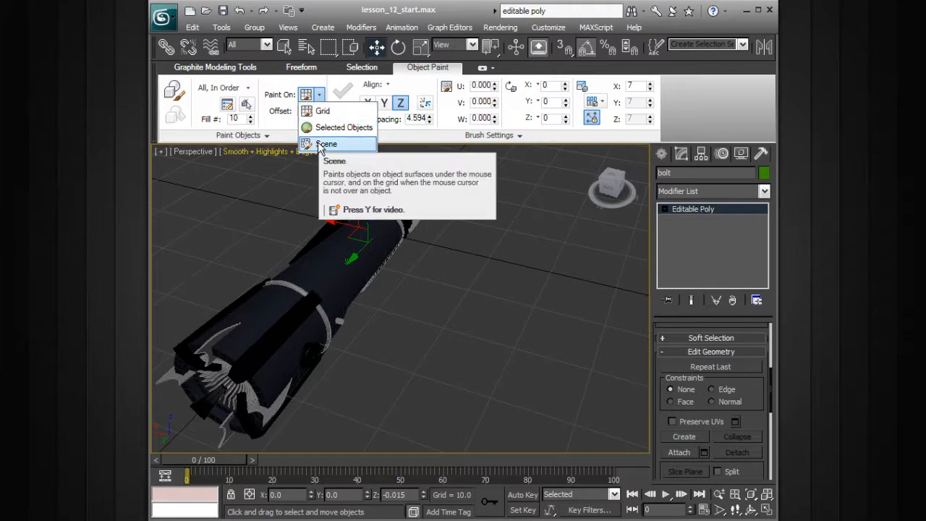
key(y)
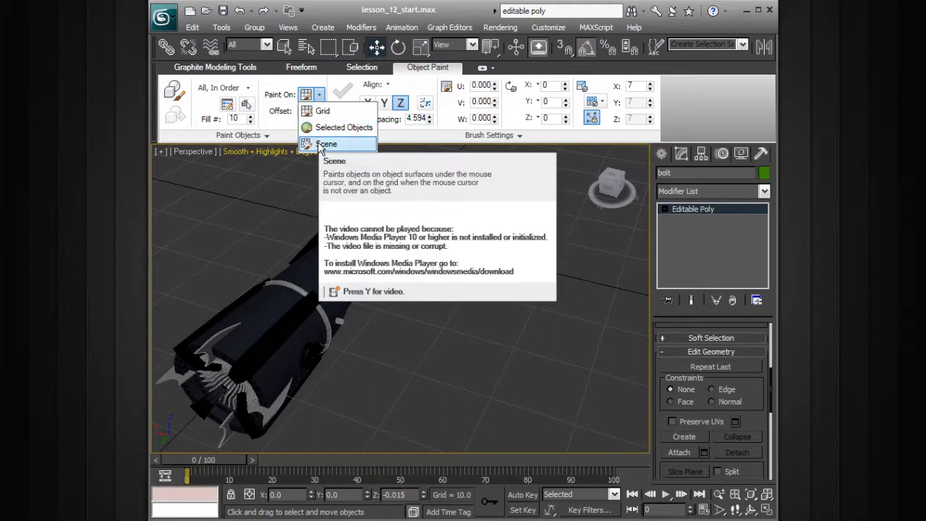
click(286, 92)
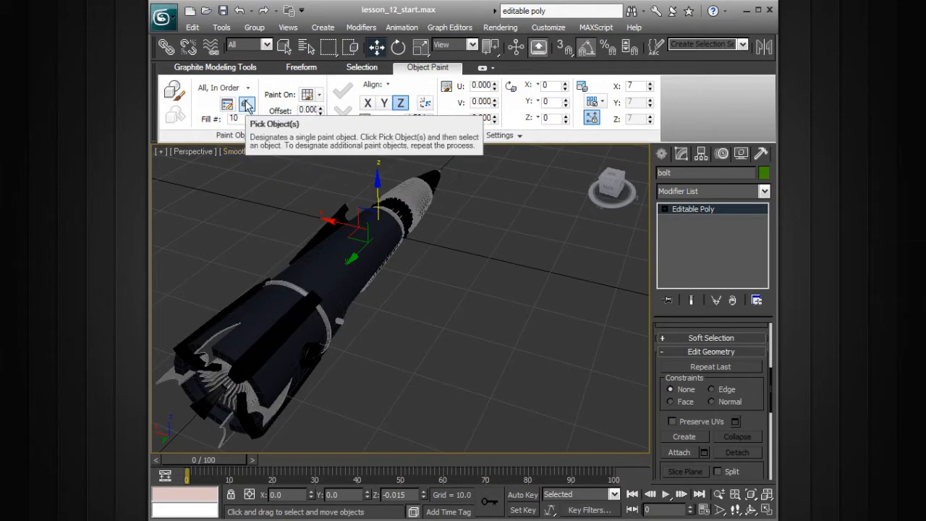
Pick the green bolt inside the rocket as the object to paint with.
alt+middle_drag(399, 262, 427, 225)
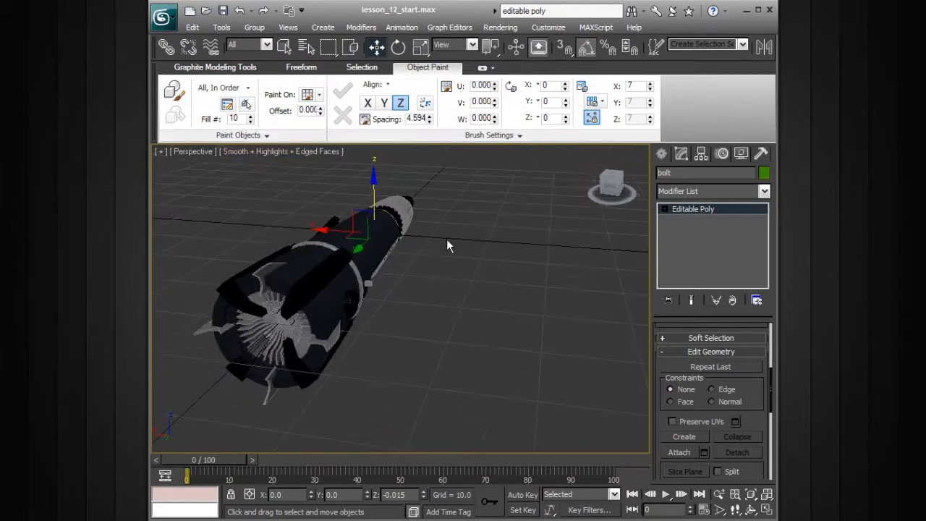
click(246, 104)
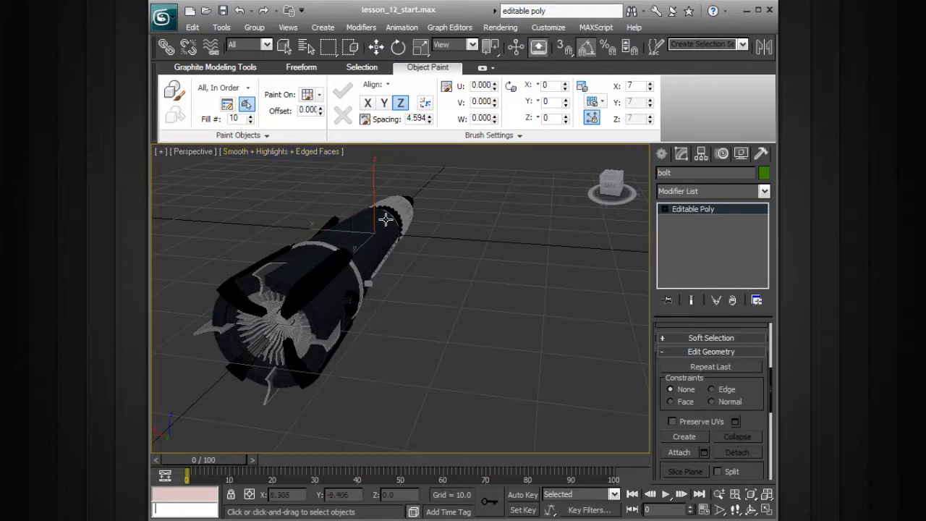
alt+middle_drag(373, 240, 422, 247)
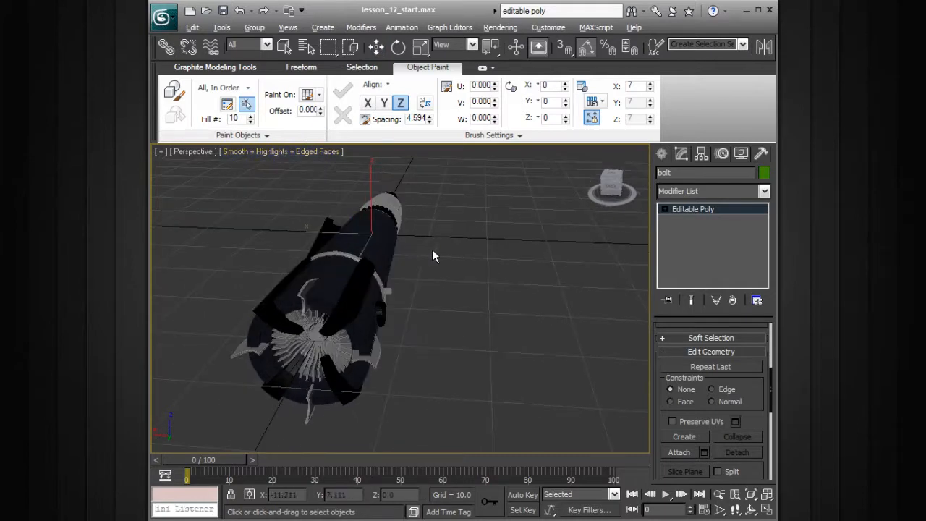
scroll(436, 252, up, 5)
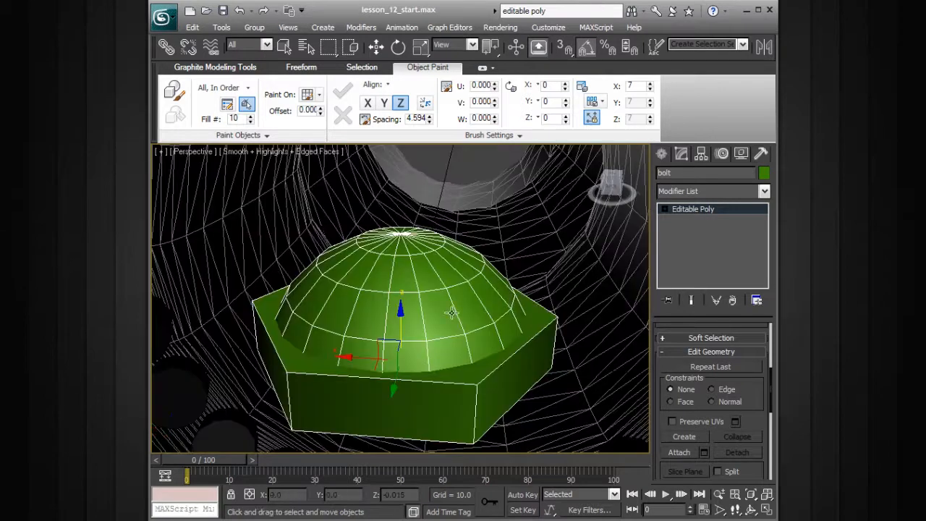
click(247, 105)
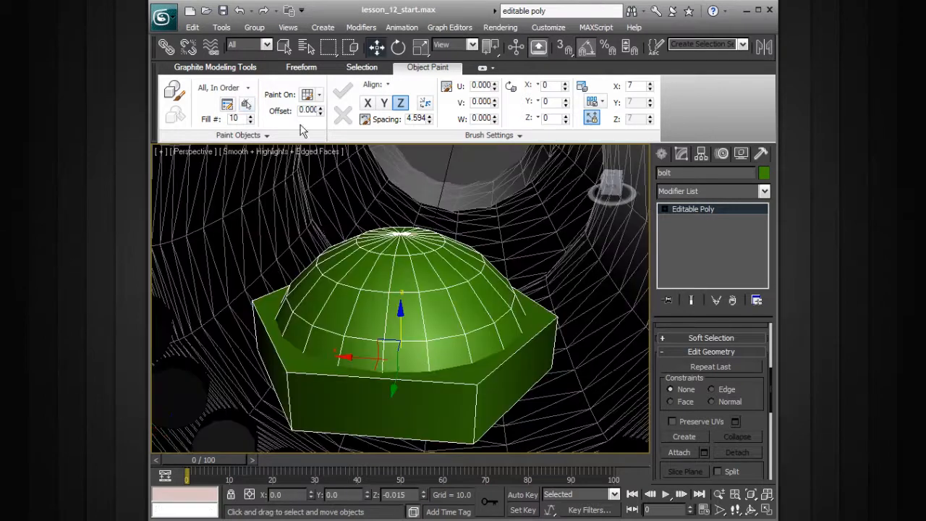
Check the list of paint objects for the bolt and close the list.
click(247, 105)
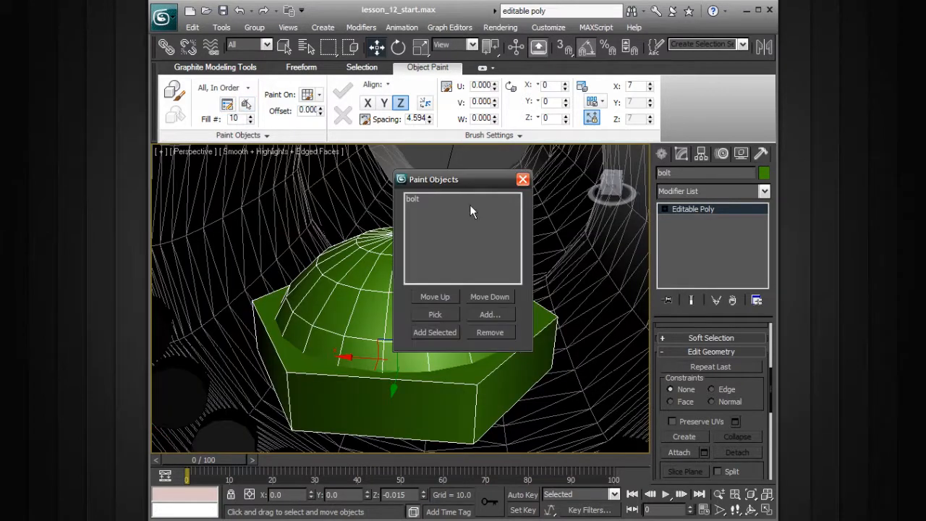
drag(463, 180, 430, 169)
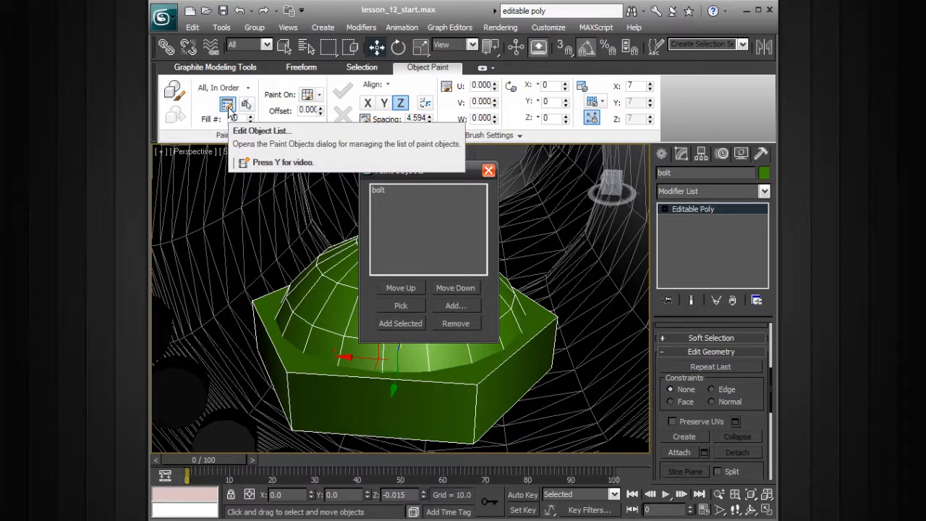
drag(461, 170, 456, 152)
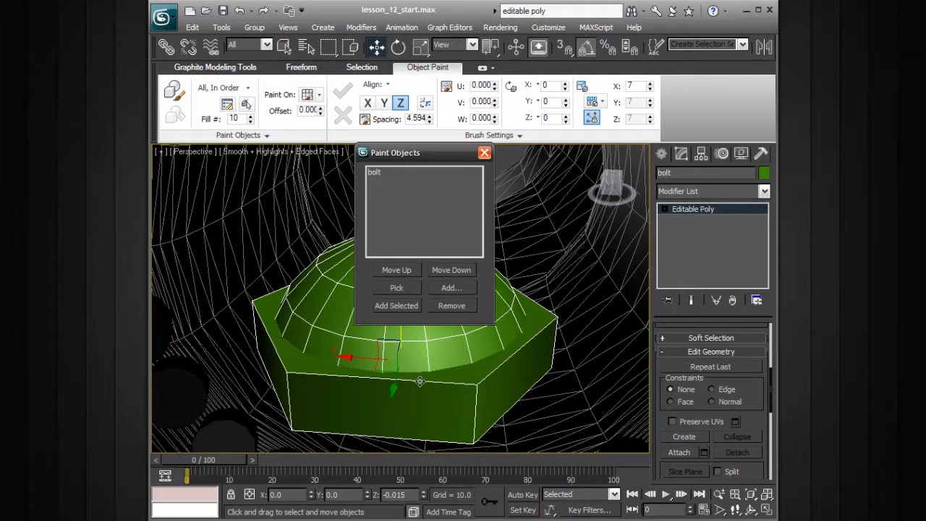
click(485, 154)
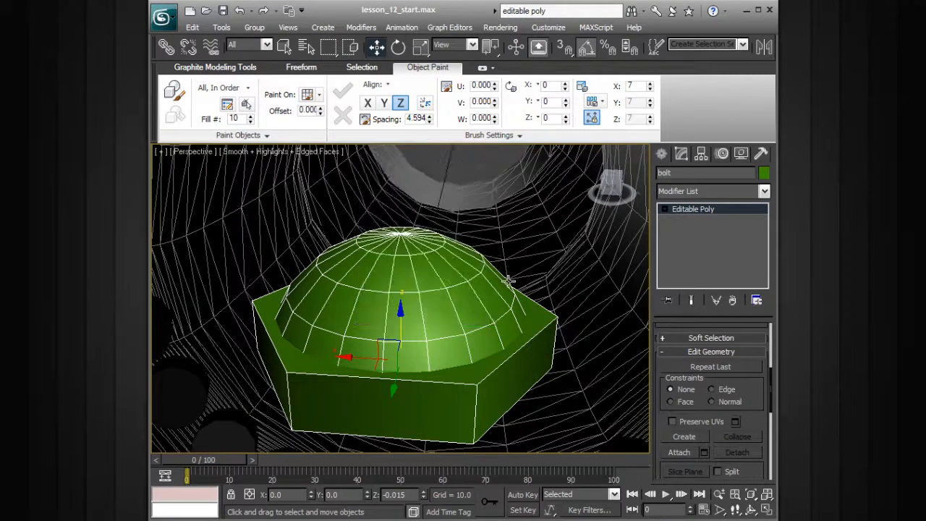
Start Object Paint and paint a freehand trail of bolts on the grid beside the rocket.
scroll(508, 281, down, 7)
scroll(515, 300, up, 4)
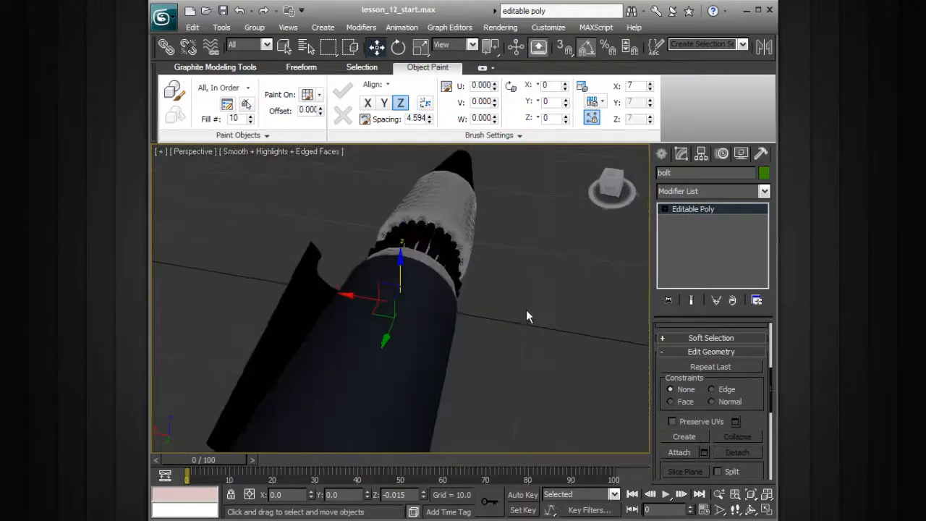
click(174, 90)
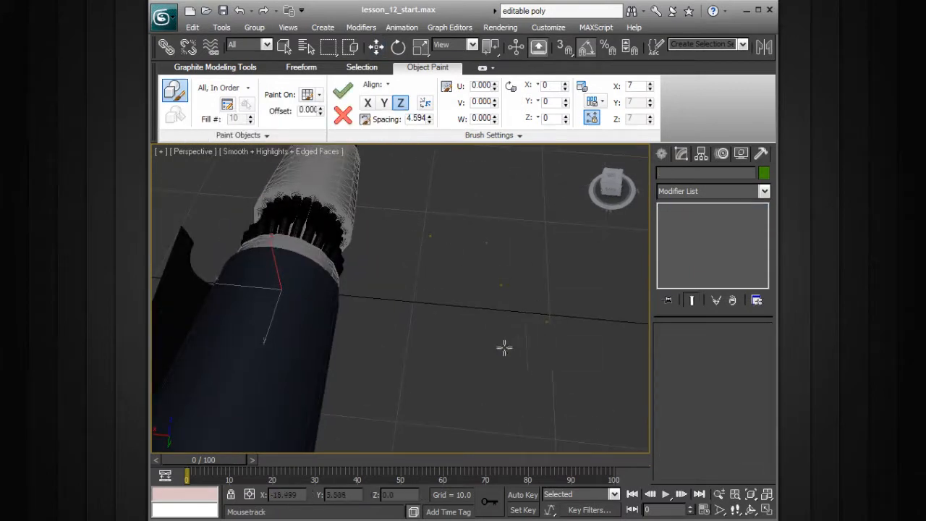
alt+middle_drag(604, 326, 541, 298)
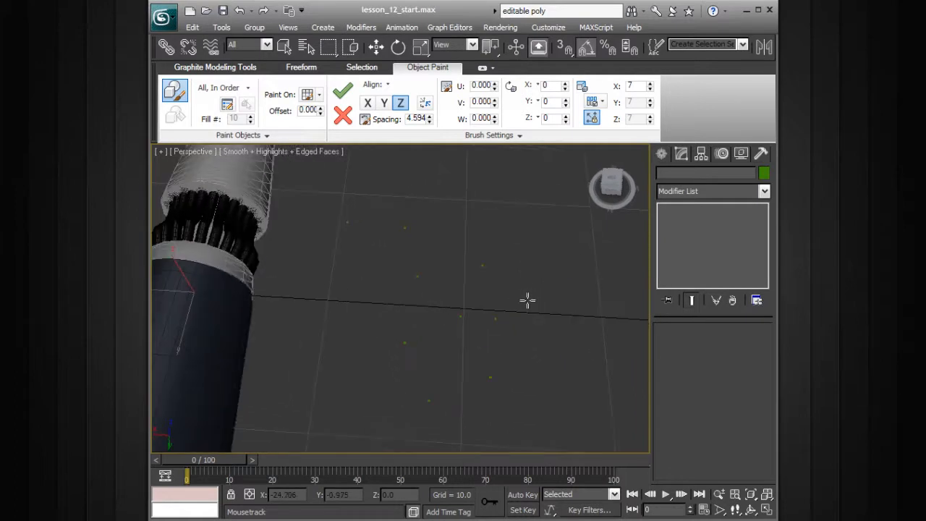
Reduce the spacing between the painted bolts to 0.624.
click(428, 117)
drag(429, 131, 425, 166)
drag(416, 294, 415, 313)
drag(402, 385, 401, 388)
alt+middle_drag(408, 342, 413, 291)
scroll(462, 301, up, 1)
scroll(470, 271, up, 5)
scroll(470, 271, down, 2)
mouse_move(473, 269)
middle_down()
mouse_move(376, 290)
mouse_move(388, 288)
middle_up()
drag(428, 122, 430, 123)
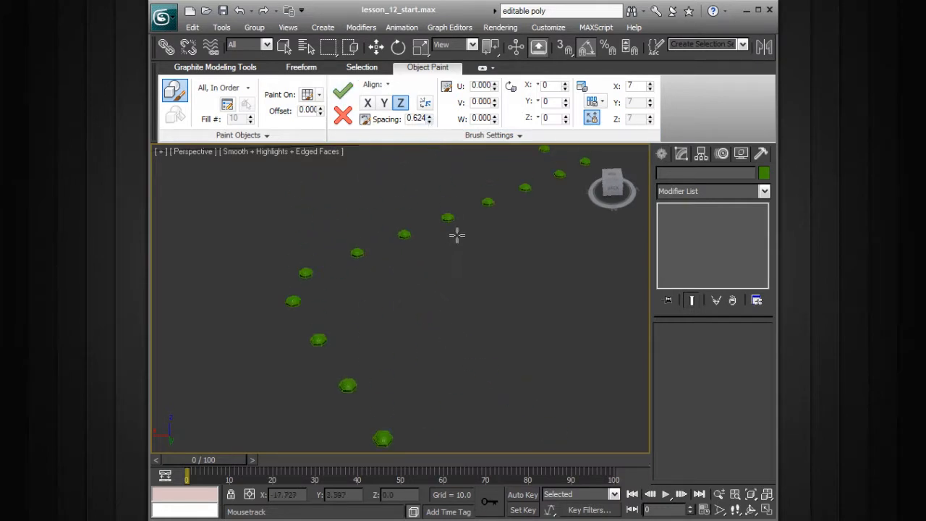
Try scattering the painted bolts by 0.1 on U, -0.1 on V and 1.1 on W.
middle_drag(504, 251, 483, 257)
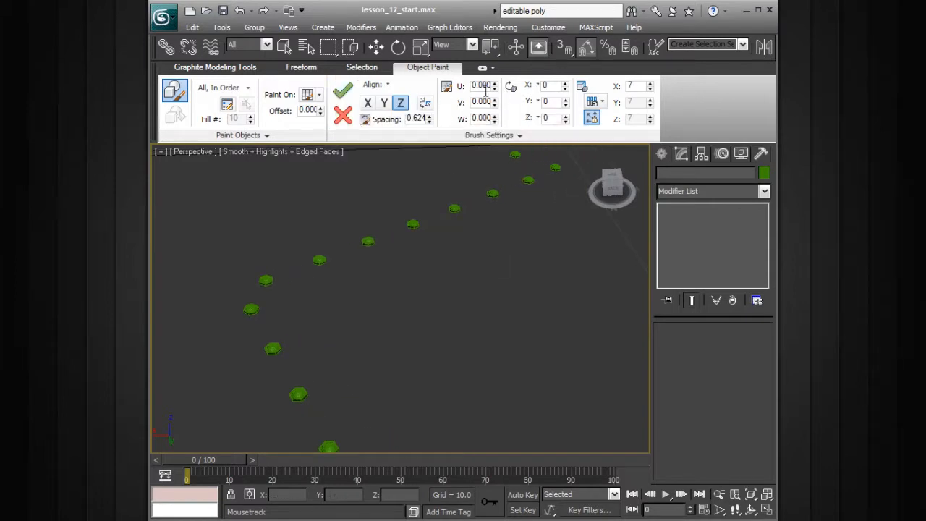
mouse_move(494, 86)
mouse_down()
mouse_move(494, 67)
mouse_move(495, 116)
mouse_move(485, 105)
mouse_up()
click(495, 114)
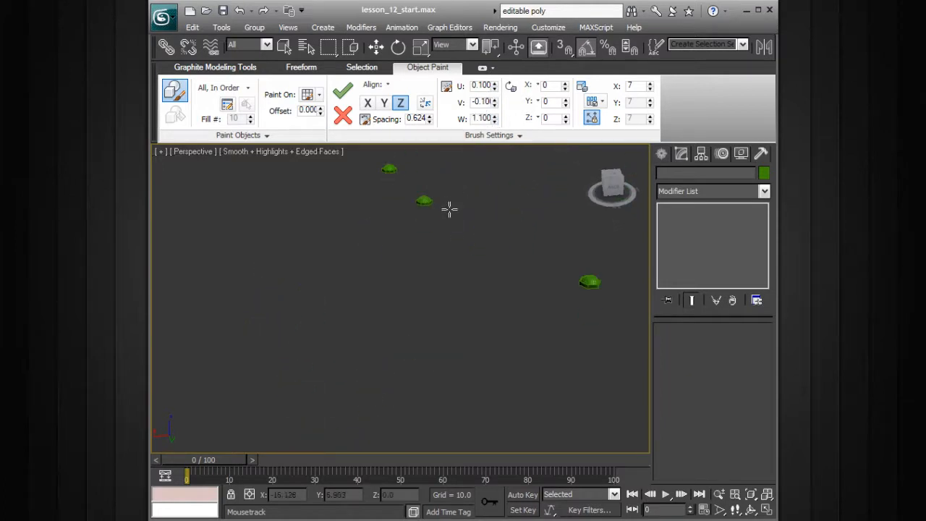
Reset the W, V and U scatter values of the painted bolts to 0.
double_click(487, 118)
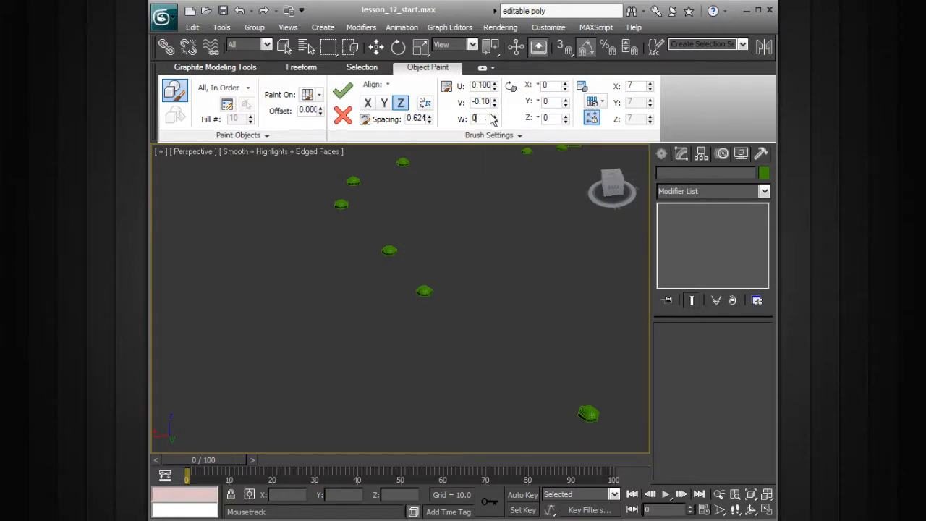
text(0)
click(495, 99)
click(495, 99)
text(0)
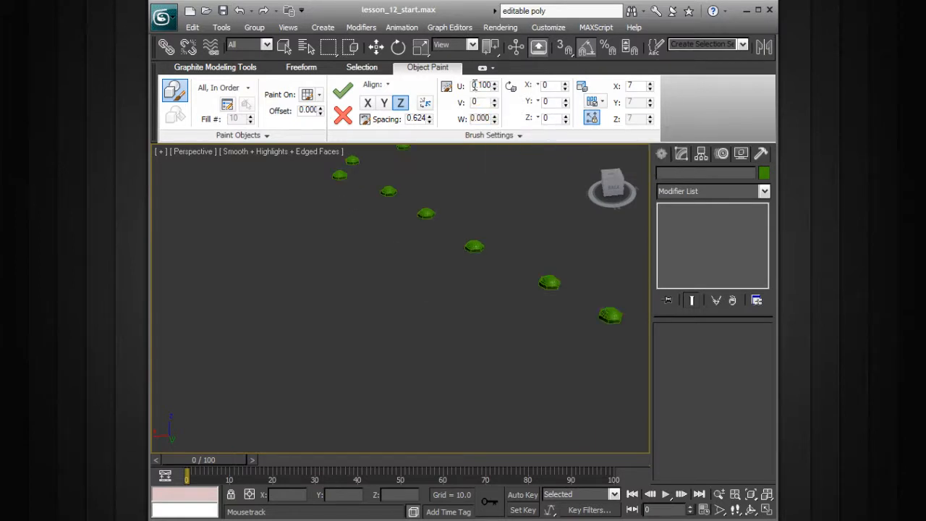
double_click(482, 85)
text(0)
key(Return)
mouse_move(450, 194)
alt+middle_down()
mouse_move(431, 211)
mouse_move(411, 264)
alt+middle_up()
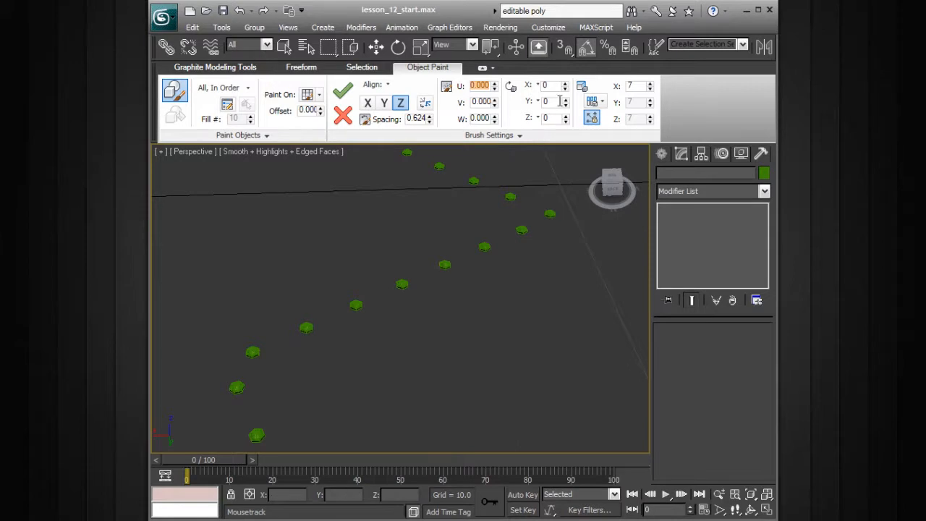
Try brush rotations of -17 on X, -1 on Y and -54 on Z, and set the bolt spacing to 0.154.
mouse_move(565, 81)
mouse_down()
mouse_move(566, 52)
mouse_move(570, 108)
mouse_up()
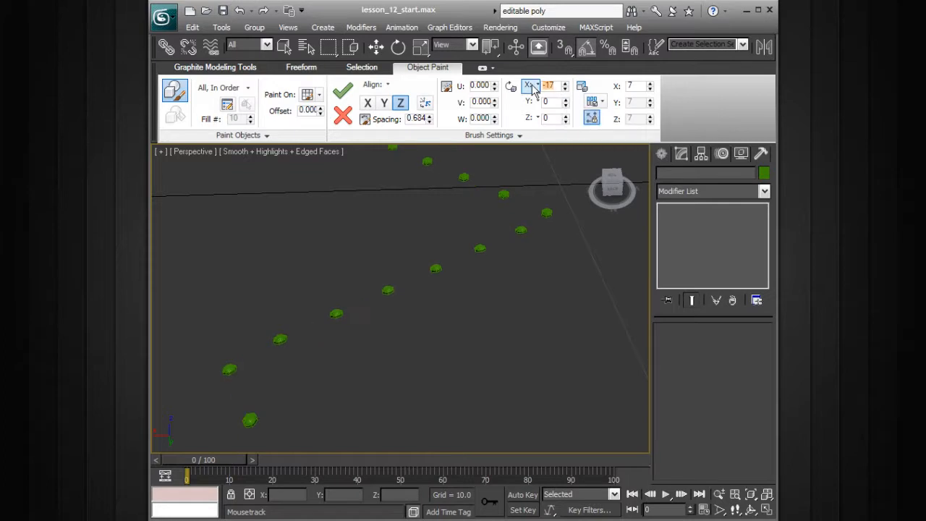
mouse_move(566, 98)
mouse_down()
mouse_move(567, 57)
mouse_move(567, 120)
mouse_move(565, 97)
mouse_up()
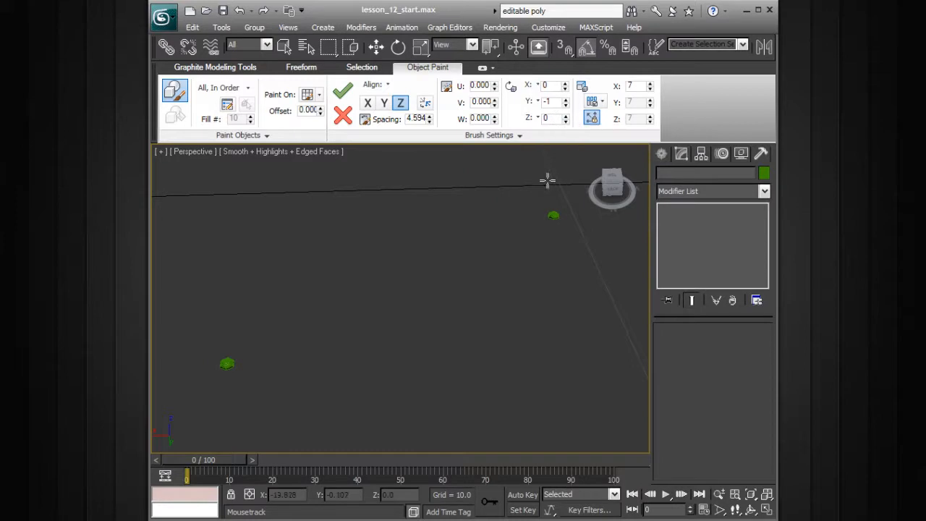
mouse_move(428, 121)
mouse_down()
mouse_move(419, 243)
mouse_move(441, 420)
mouse_up()
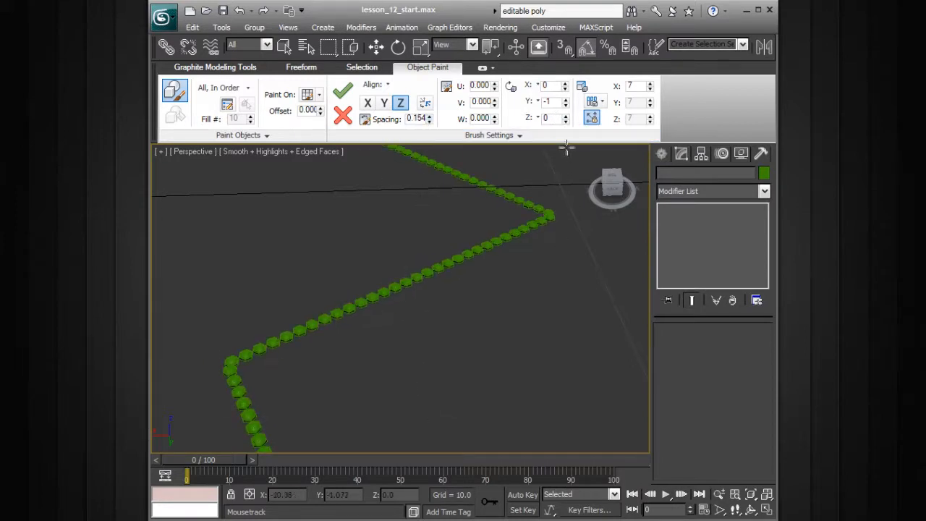
mouse_move(559, 75)
mouse_down()
mouse_move(535, 270)
mouse_move(546, 155)
mouse_up()
Try scaling the painted bolts over a range from 17 to 24.
drag(651, 86, 650, 83)
drag(607, 105, 610, 136)
drag(702, 87, 692, 209)
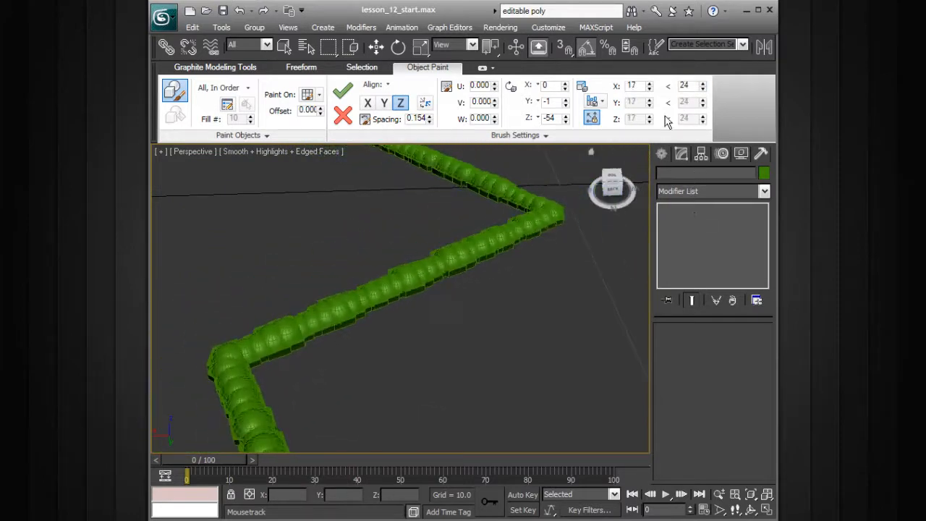
Switch the brush scale back to a single uniform value of 9.
click(595, 102)
click(608, 117)
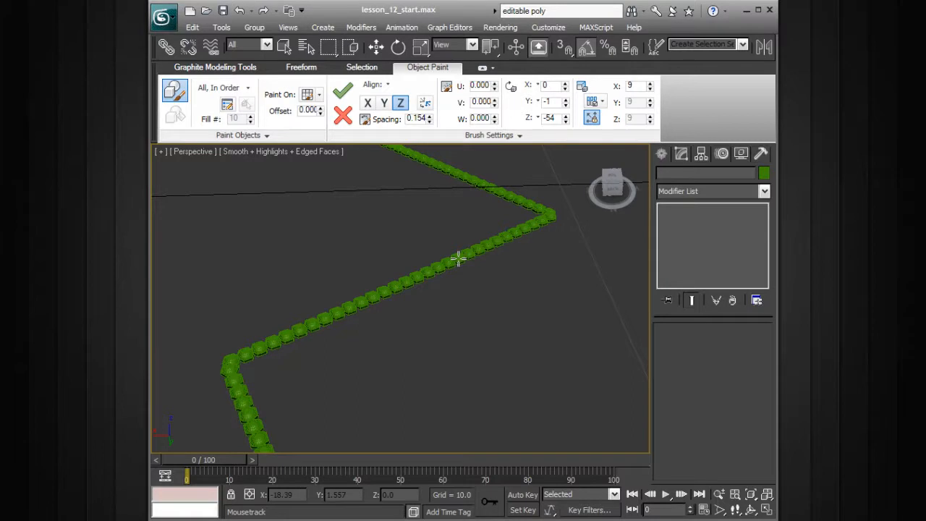
alt+middle_drag(453, 250, 456, 250)
mouse_move(520, 270)
alt+middle_down()
mouse_move(519, 251)
mouse_move(516, 288)
alt+middle_up()
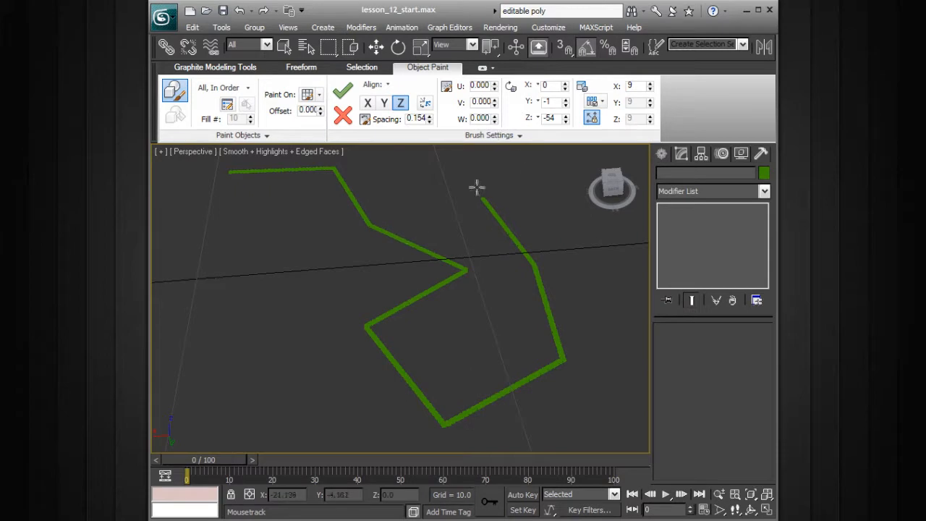
alt+middle_drag(473, 214, 487, 192)
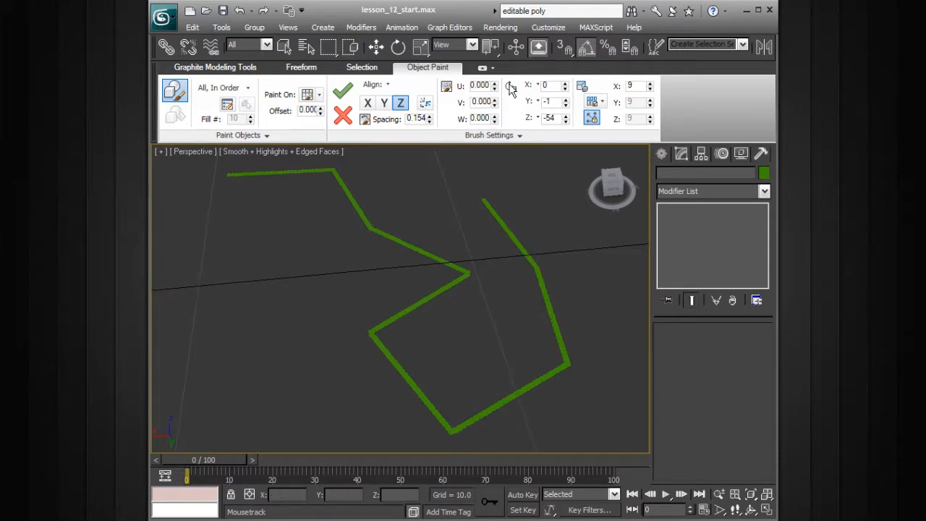
Reset the Y and Z brush rotation of the painted bolts to 0.
double_click(555, 102)
drag(556, 117, 525, 126)
text(0)
key(Return)
Stop painting and delete all the bolts painted on the grid.
mouse_move(454, 168)
alt+middle_down()
mouse_move(432, 208)
mouse_move(416, 210)
alt+middle_up()
middle_drag(411, 207, 460, 215)
middle_drag(289, 194, 483, 262)
alt+middle_drag(483, 262, 490, 240)
mouse_move(562, 261)
alt+middle_down()
mouse_move(585, 271)
mouse_move(392, 250)
mouse_move(496, 229)
mouse_move(460, 231)
mouse_move(353, 207)
alt+middle_up()
right_click(461, 219)
drag(343, 196, 570, 371)
key(Delete)
Select the rocket's main cylindrical body and start Object Paint with painting on Selected Objects.
alt+middle_drag(437, 260, 388, 283)
click(378, 269)
alt+middle_drag(416, 247, 443, 224)
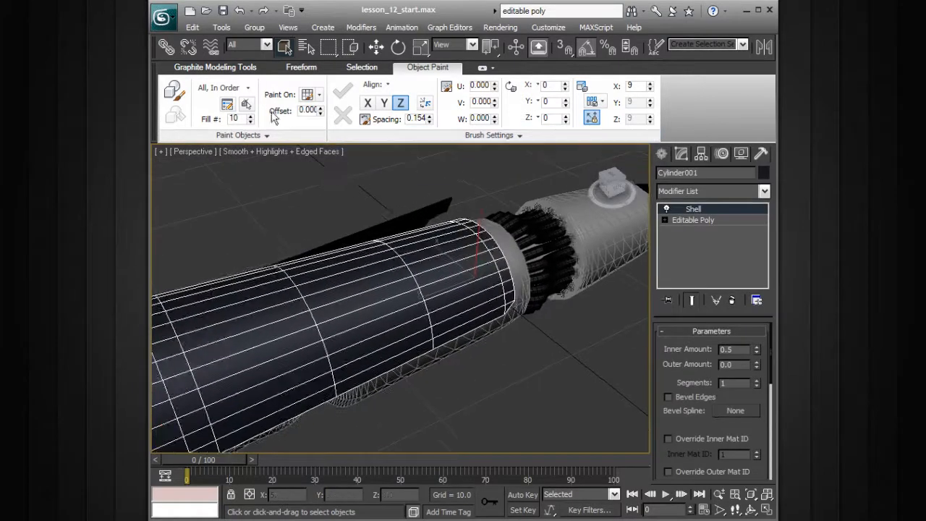
click(173, 89)
click(316, 94)
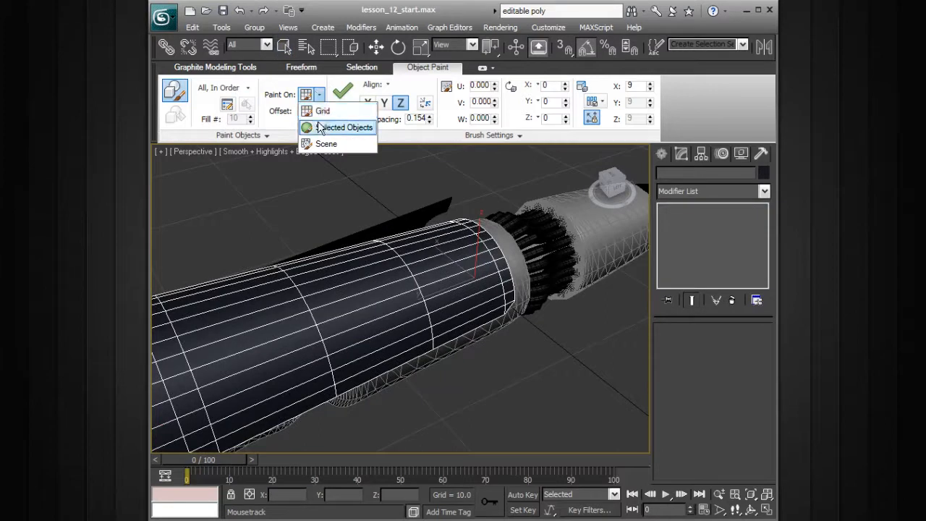
click(341, 127)
alt+middle_drag(362, 171, 378, 182)
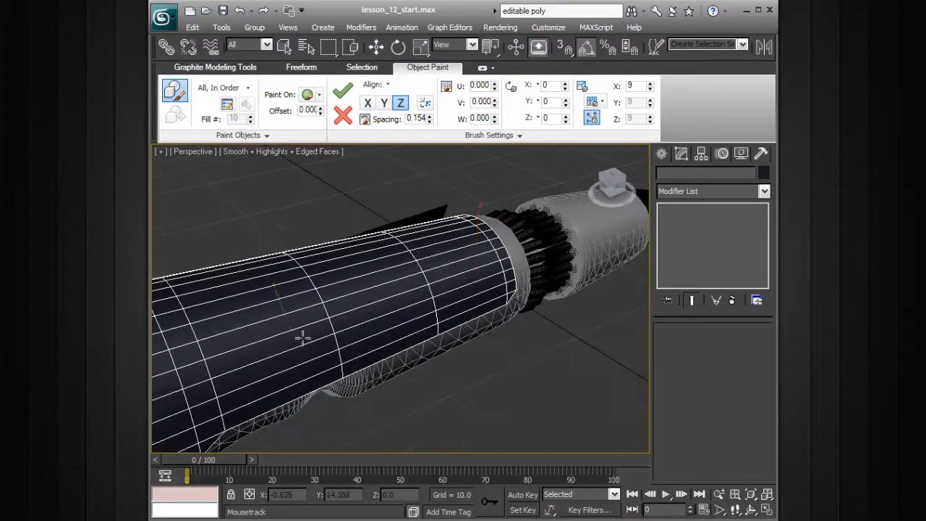
Paint a zigzag of bolts on the rocket body with an offset of 0.1, a scale of 36 and a spacing of 0.154.
scroll(441, 288, up, 5)
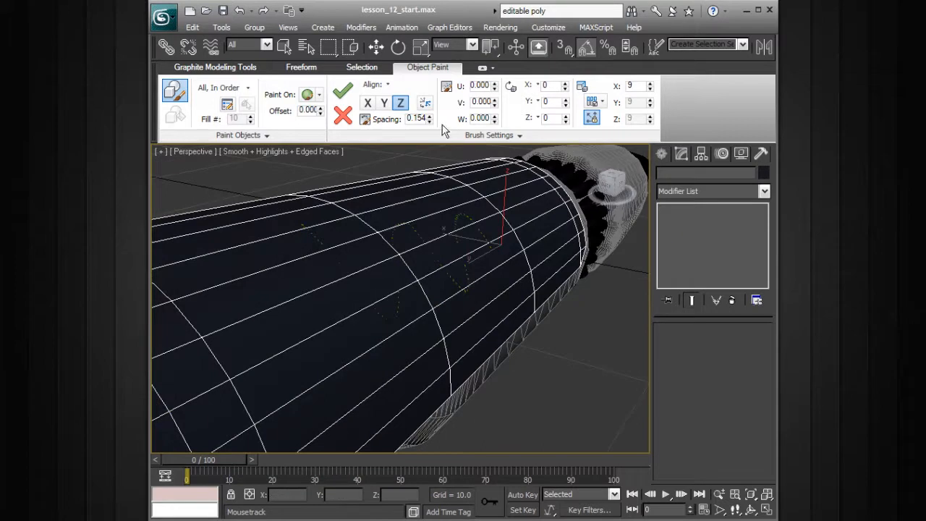
drag(322, 116, 322, 109)
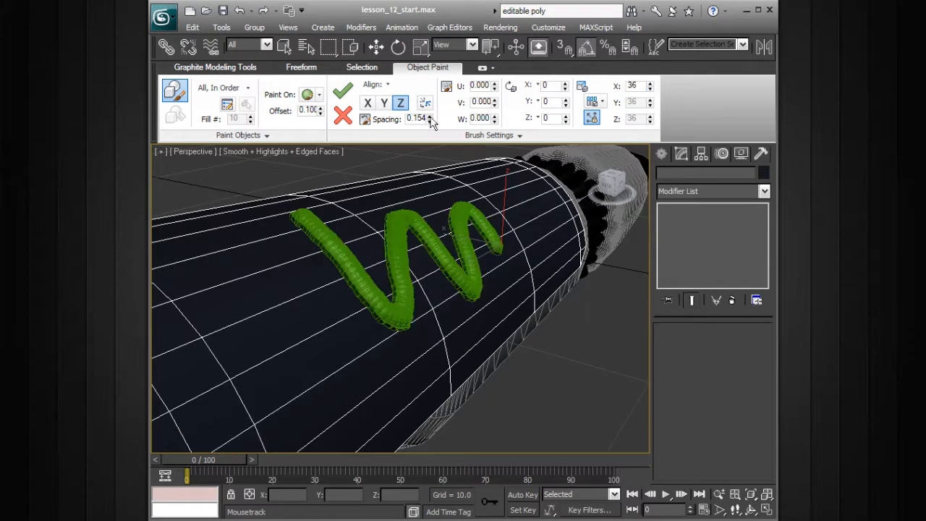
drag(430, 121, 430, 36)
mouse_move(435, 230)
alt+middle_down()
mouse_move(426, 223)
mouse_move(436, 216)
mouse_move(423, 218)
mouse_move(470, 243)
alt+middle_up()
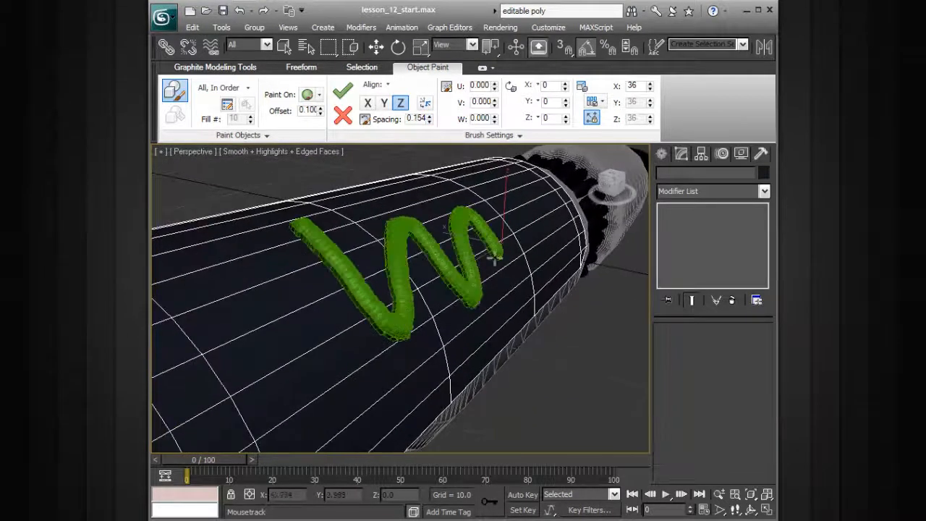
Finish painting bolts on the rocket body and exit Object Paint's paint mode.
alt+middle_drag(530, 285, 468, 294)
alt+middle_drag(494, 250, 509, 235)
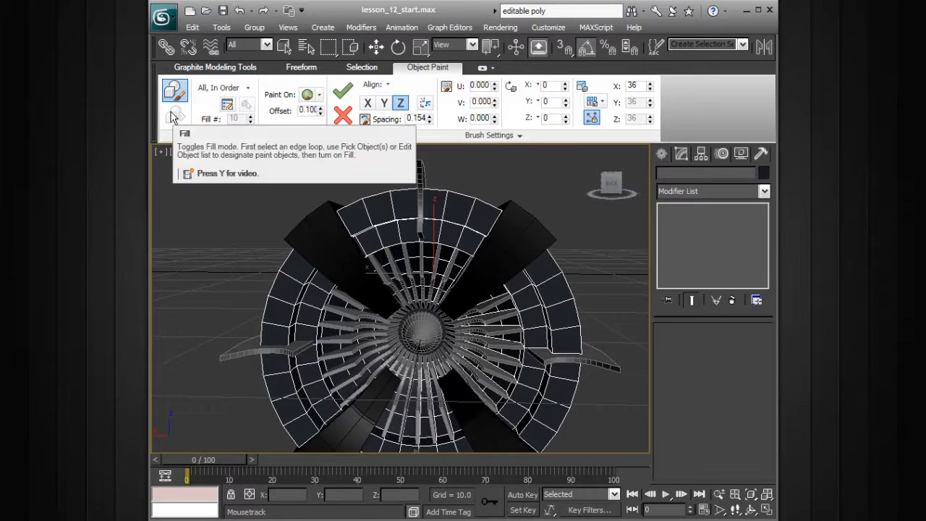
right_click(206, 172)
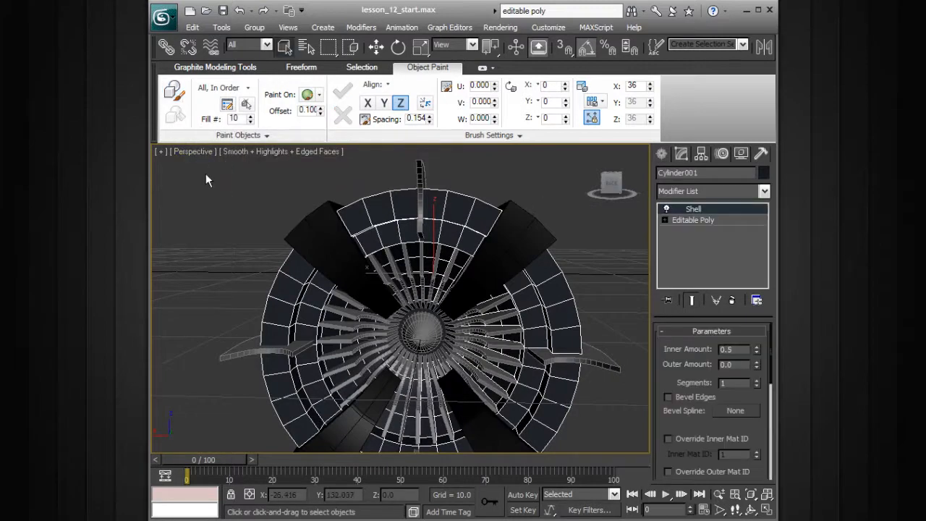
Collapse the rocket body's modifier stack, including its Shell modifier, and convert the body to an Editable Poly.
alt+middle_drag(393, 221, 467, 222)
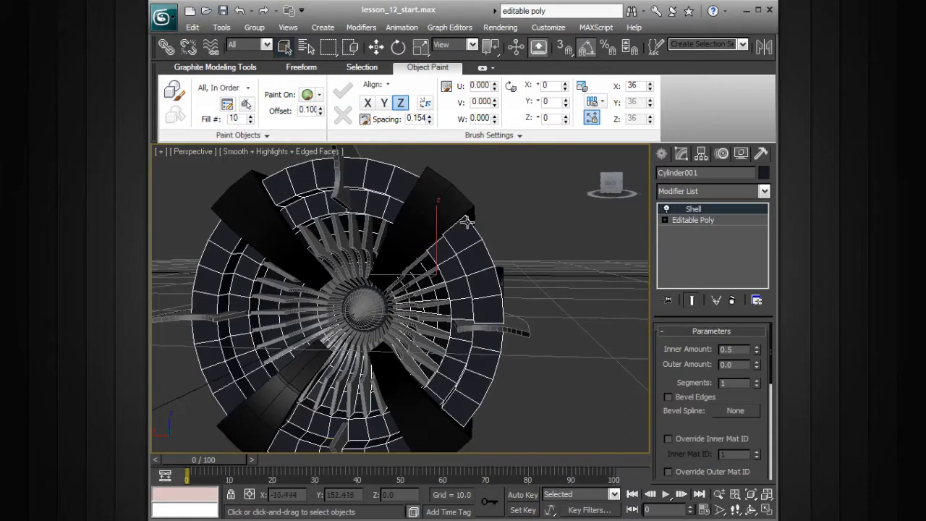
alt+middle_drag(404, 214, 416, 193)
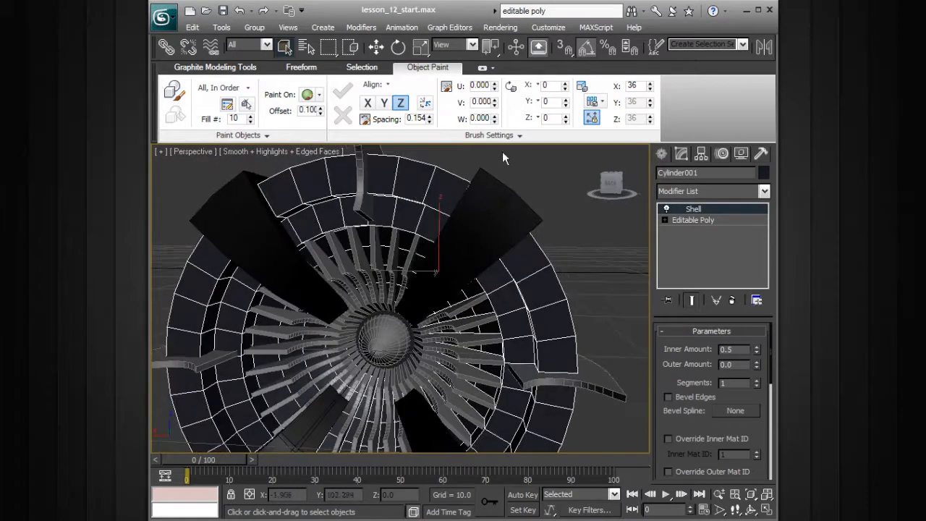
click(215, 67)
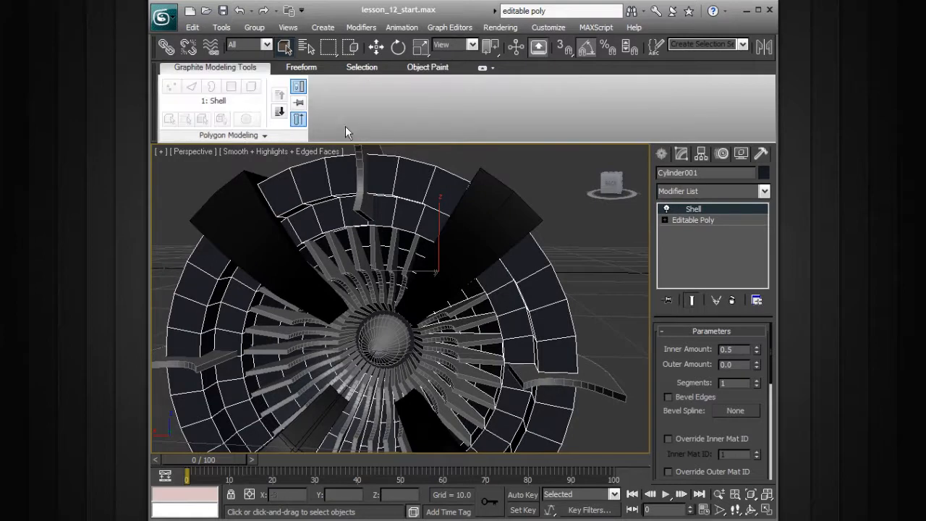
click(692, 219)
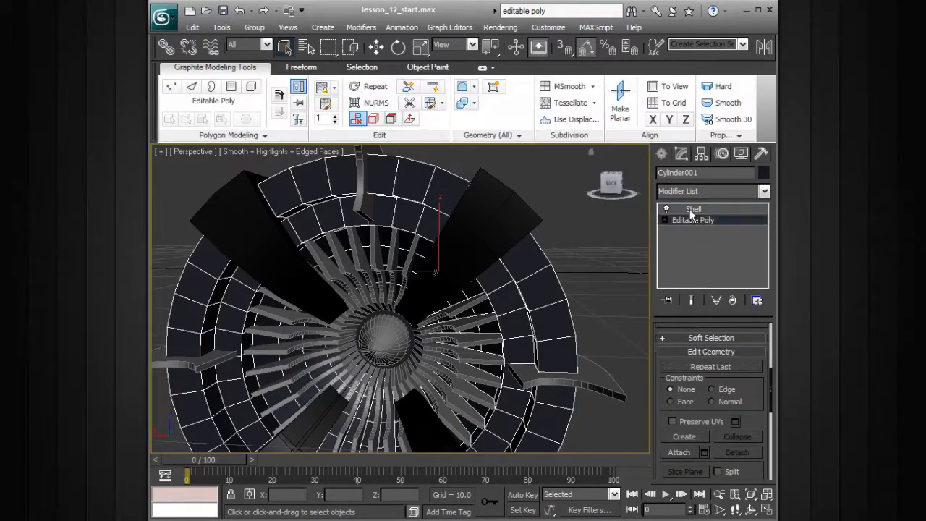
click(693, 208)
alt+middle_drag(615, 214, 710, 221)
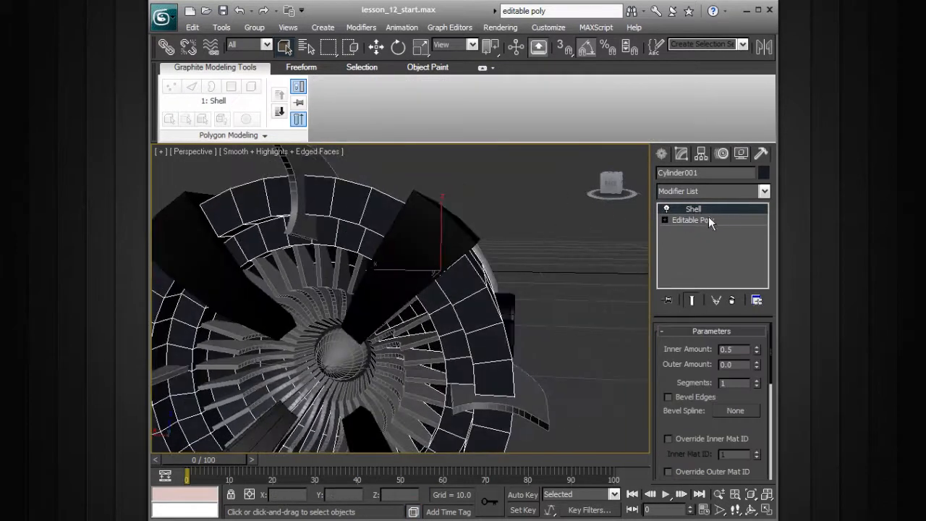
right_click(710, 219)
click(735, 321)
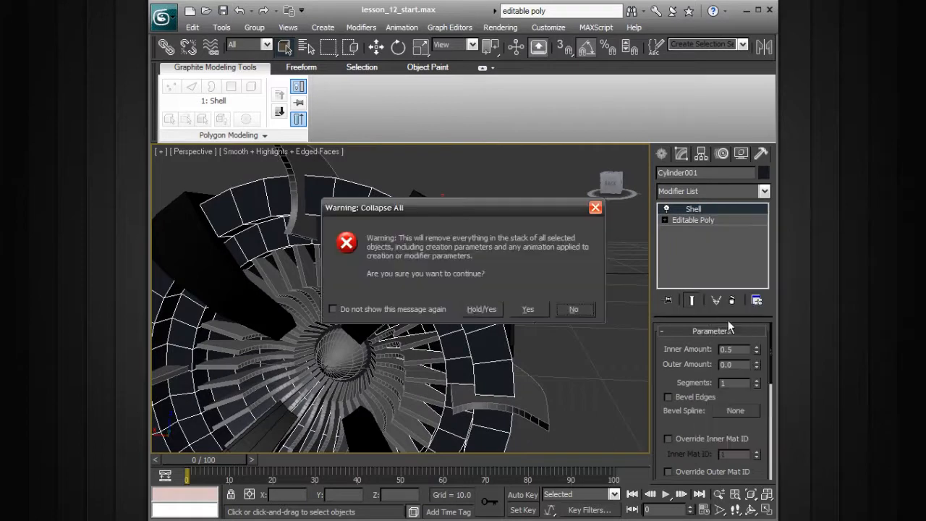
click(528, 314)
right_click(692, 208)
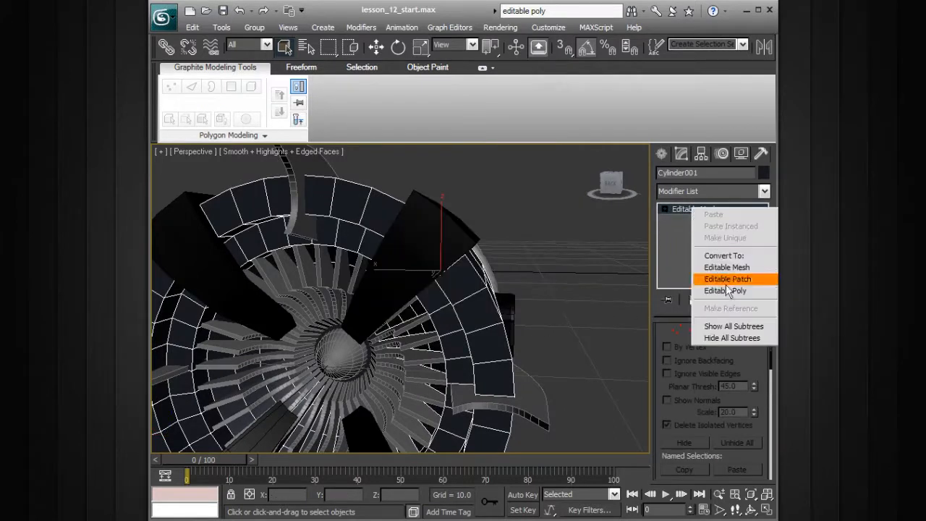
click(724, 289)
Insert an edge loop around the middle of the inner ring at the body's engine end with SwiftLoop.
alt+middle_drag(569, 228, 558, 248)
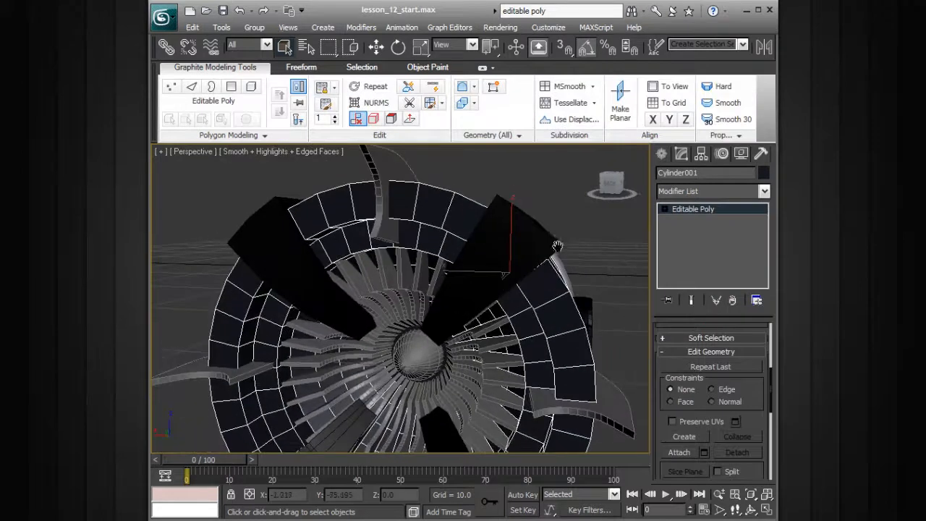
click(435, 89)
alt+middle_drag(467, 184, 486, 186)
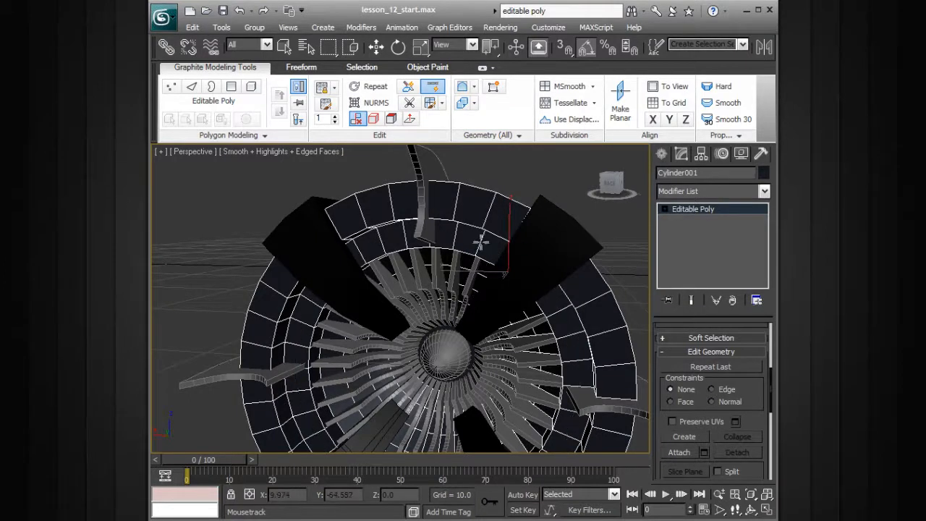
alt+middle_drag(504, 246, 476, 166)
scroll(498, 244, down, 1)
scroll(498, 243, up, 4)
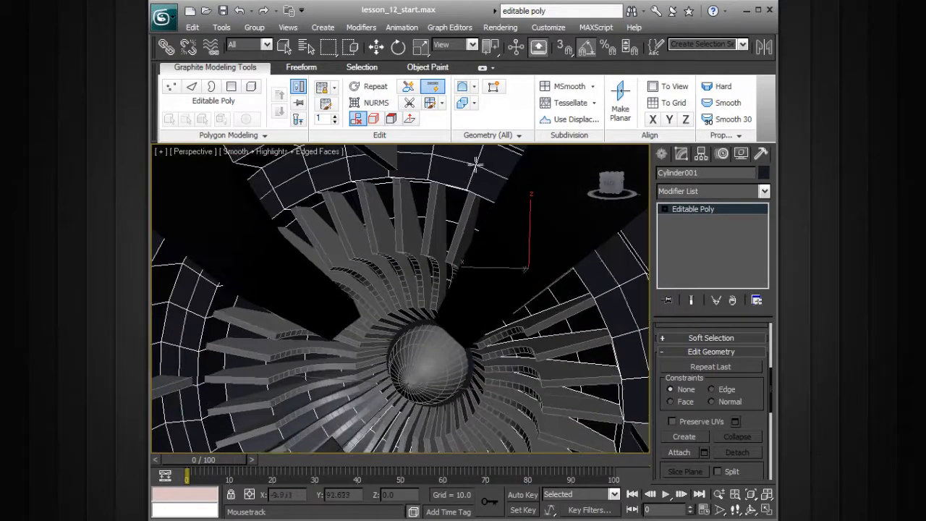
key(w)
mouse_move(538, 235)
alt+middle_down()
mouse_move(535, 255)
mouse_move(535, 246)
alt+middle_up()
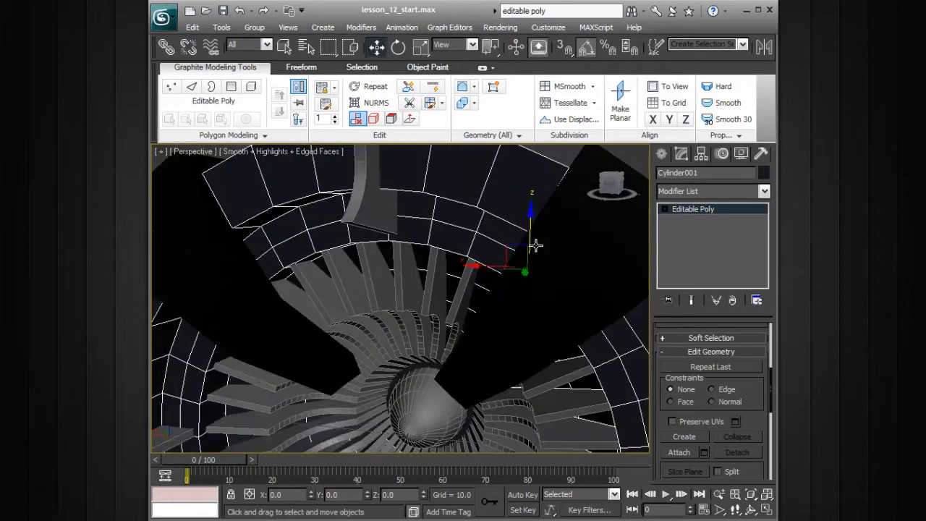
Select the complete new edge loop around the inner ring at Edge sub-object level.
click(666, 211)
click(687, 231)
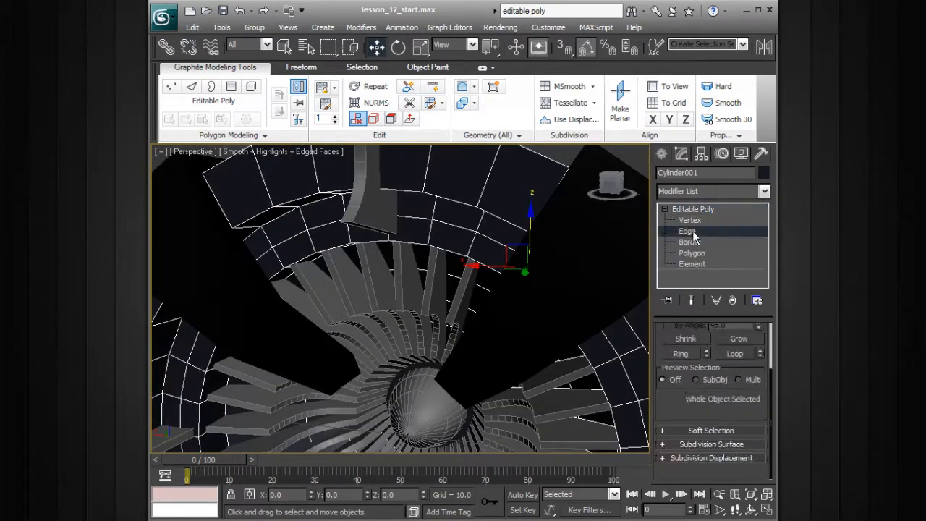
click(447, 222)
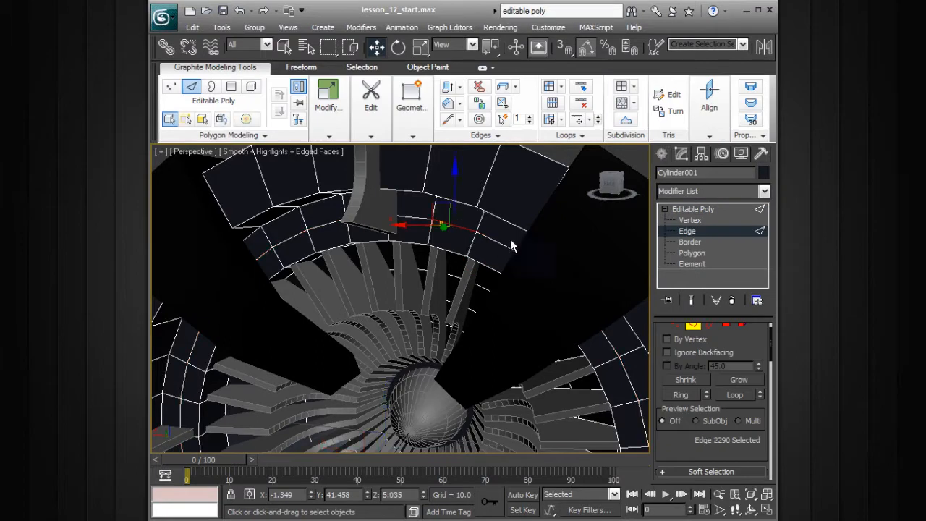
double_click(494, 241)
alt+middle_drag(494, 249, 498, 261)
scroll(495, 267, down, 5)
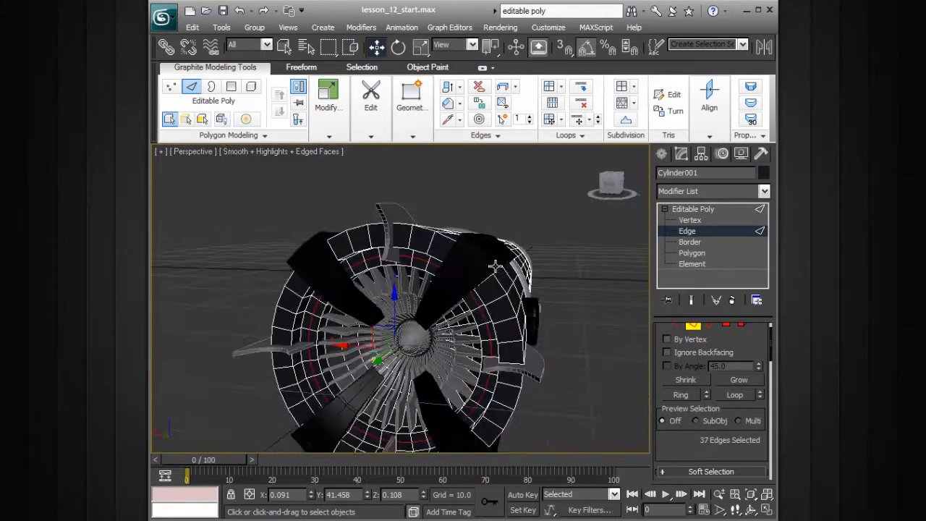
Fill the selected edge loop with bolts using Object Paint's Fill mode.
click(427, 66)
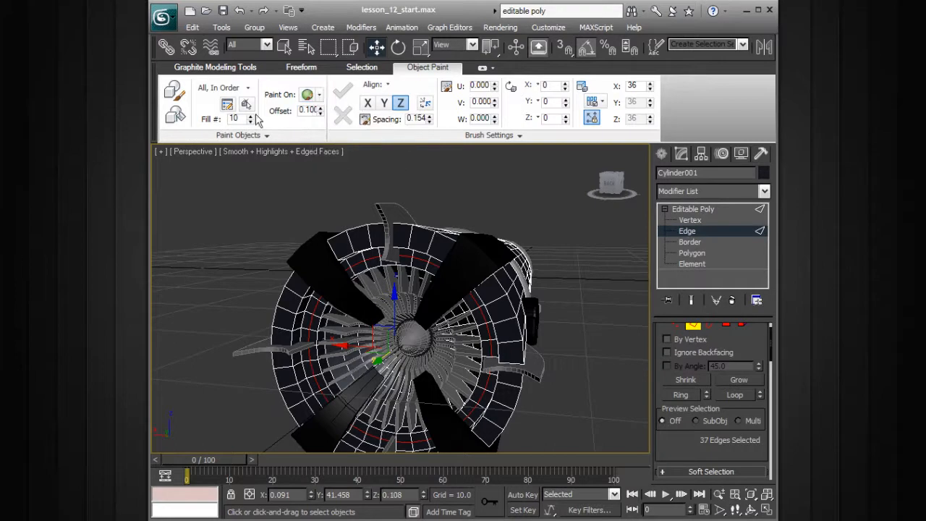
click(175, 116)
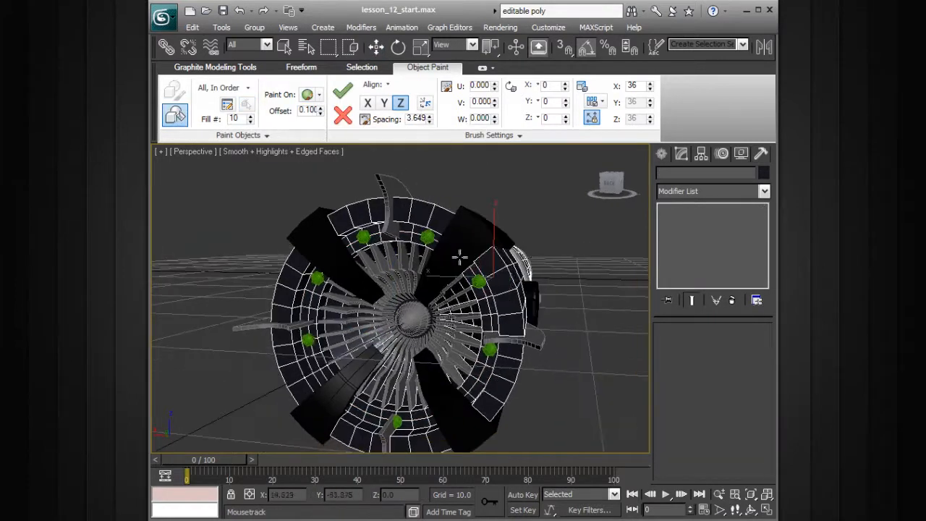
scroll(508, 278, up, 3)
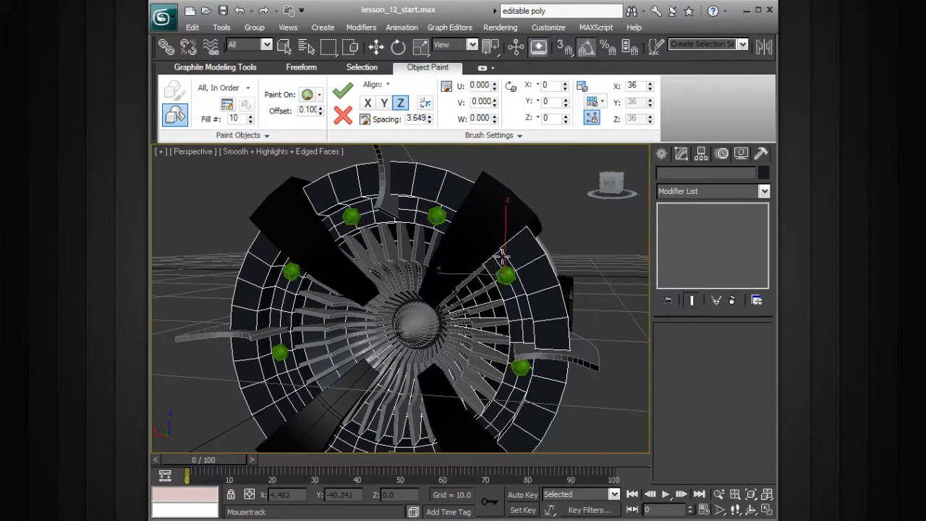
middle_drag(544, 329, 545, 315)
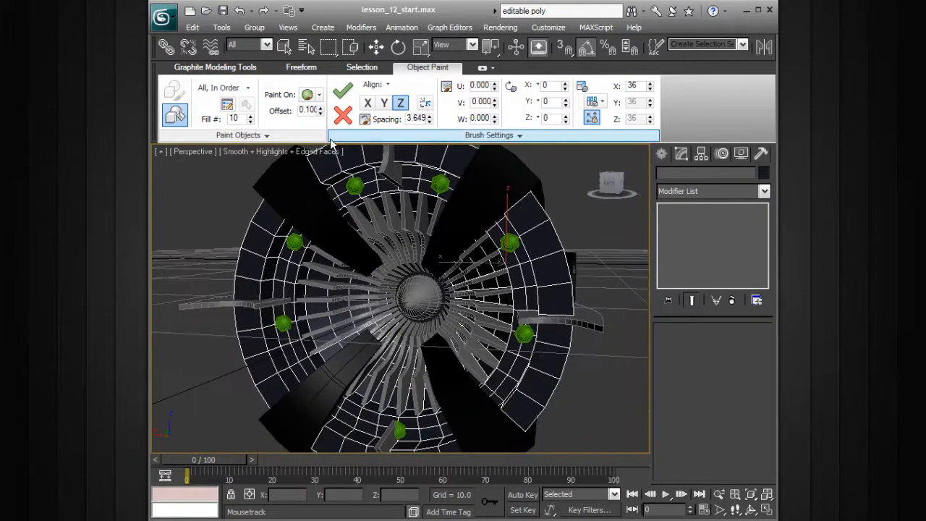
Set the number of fill bolts around the edge loop to 30.
mouse_move(251, 121)
mouse_down()
mouse_move(251, 111)
mouse_move(251, 120)
mouse_up()
click(251, 116)
click(251, 116)
click(251, 115)
click(250, 122)
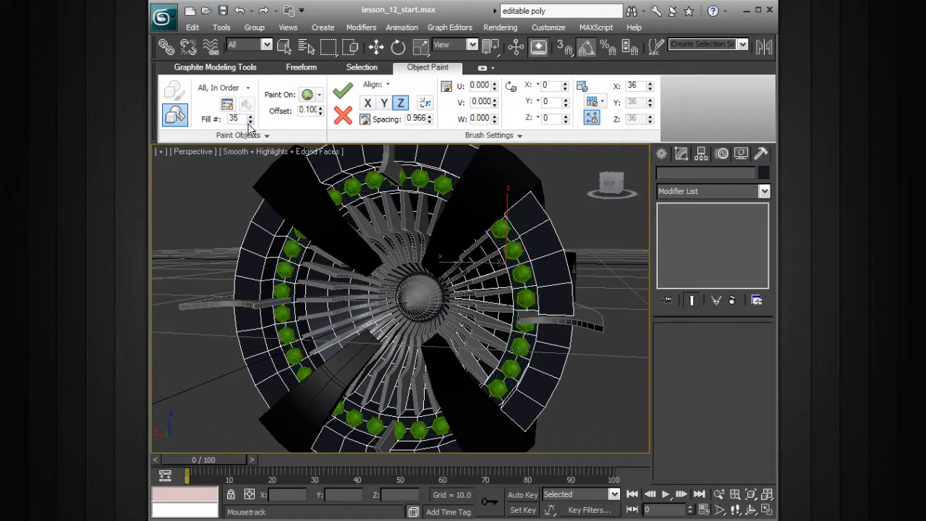
click(250, 121)
click(250, 122)
click(250, 121)
click(250, 122)
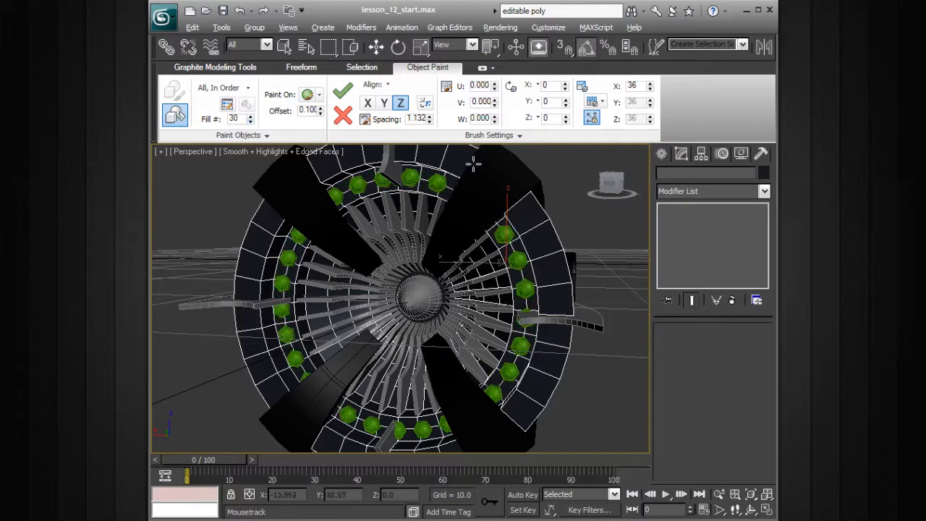
Scale the fill bolts uniformly down to 19.
middle_drag(472, 164, 499, 180)
drag(651, 91, 648, 101)
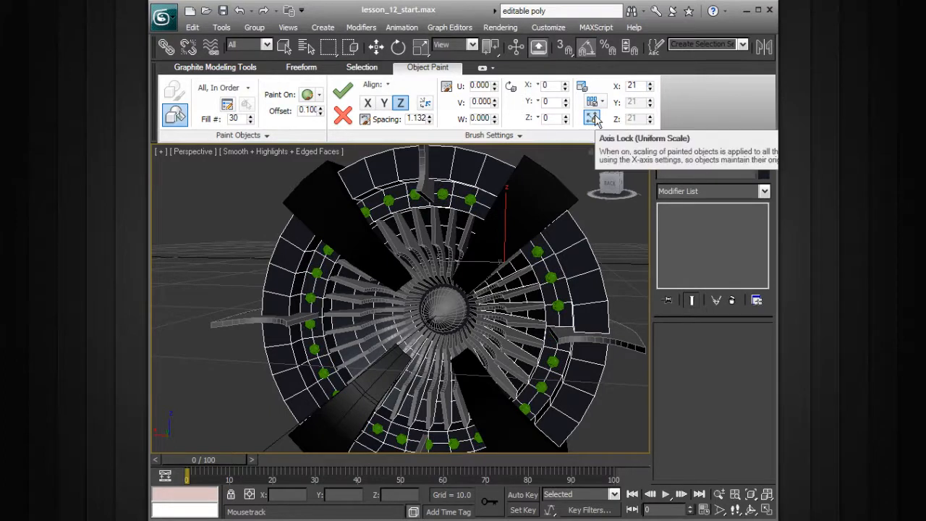
click(651, 89)
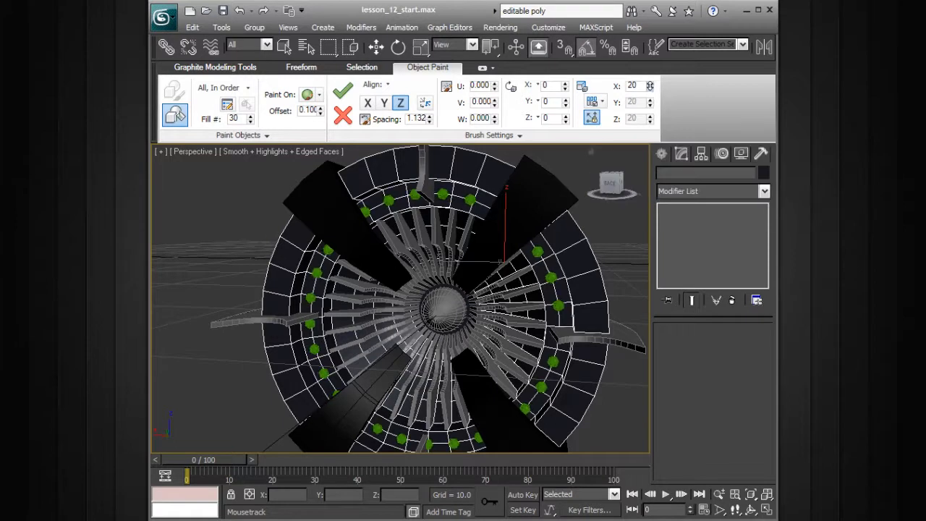
Set the number of fill bolts around the ring to 37.
click(250, 116)
click(251, 115)
click(250, 116)
click(251, 116)
click(250, 116)
alt+middle_drag(533, 297, 506, 269)
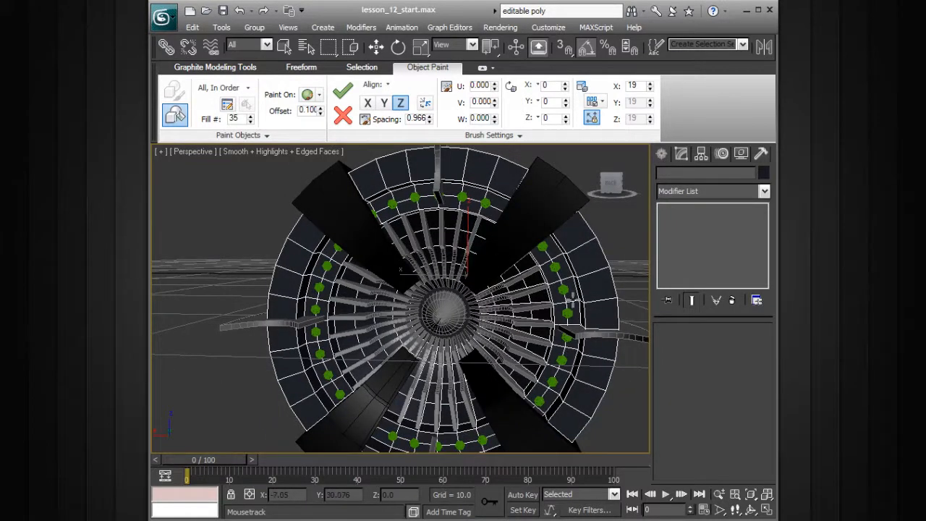
click(251, 117)
click(250, 117)
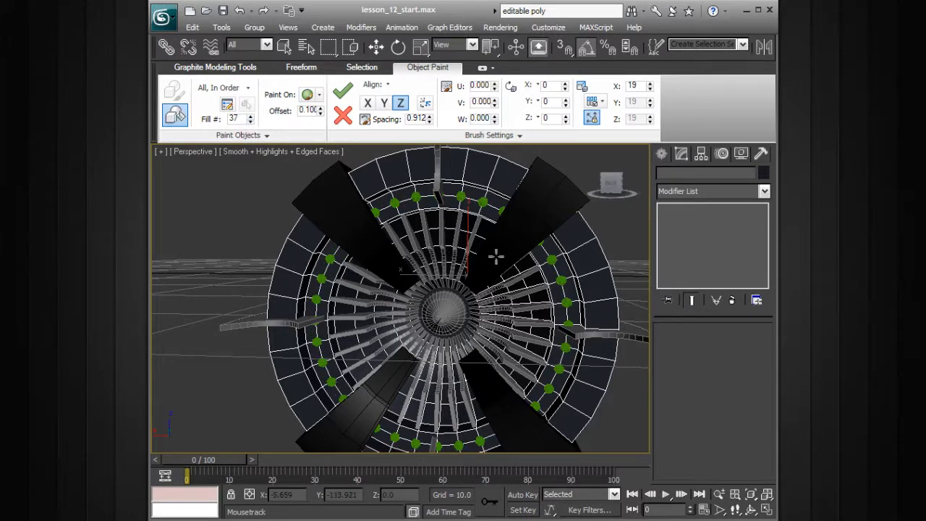
Set the offset of the fill bolts to 0 so they sit on the ring's surface.
mouse_move(512, 257)
alt+middle_down()
mouse_move(492, 256)
mouse_move(506, 255)
alt+middle_up()
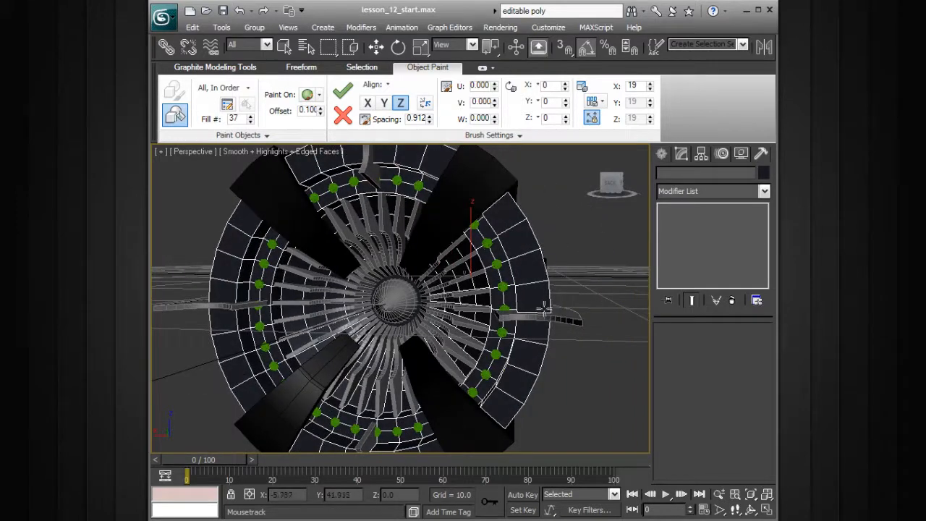
alt+middle_drag(548, 282, 550, 283)
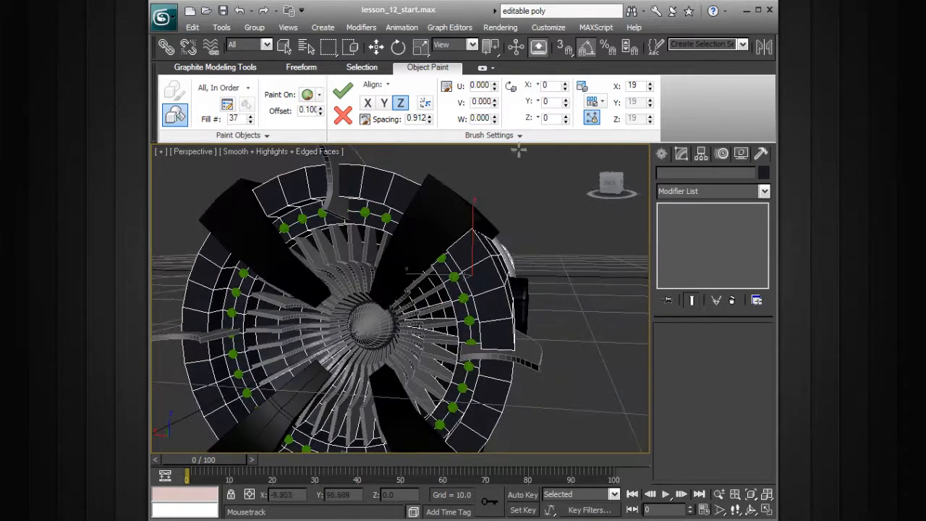
drag(319, 109, 320, 115)
mouse_move(505, 255)
alt+middle_down()
mouse_move(496, 207)
mouse_move(517, 260)
mouse_move(510, 273)
mouse_move(504, 260)
alt+middle_up()
scroll(508, 272, up, 4)
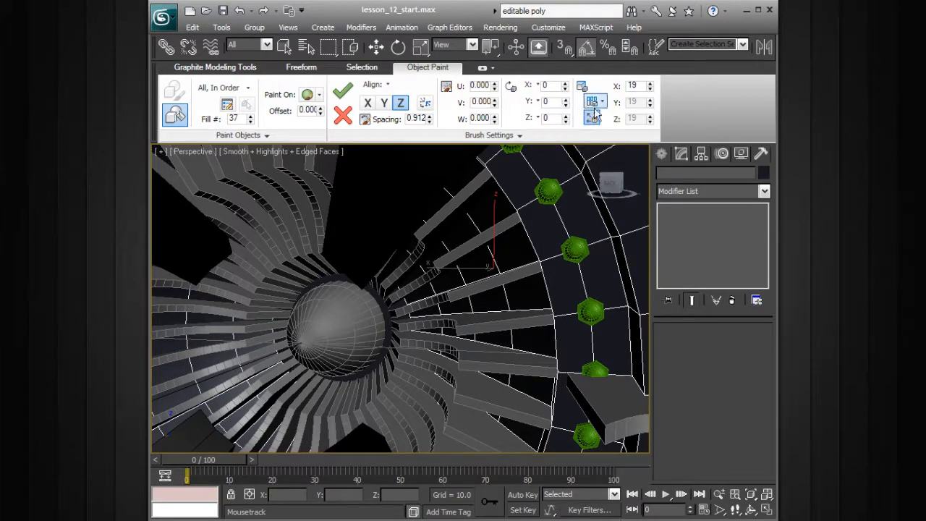
scroll(529, 271, down, 5)
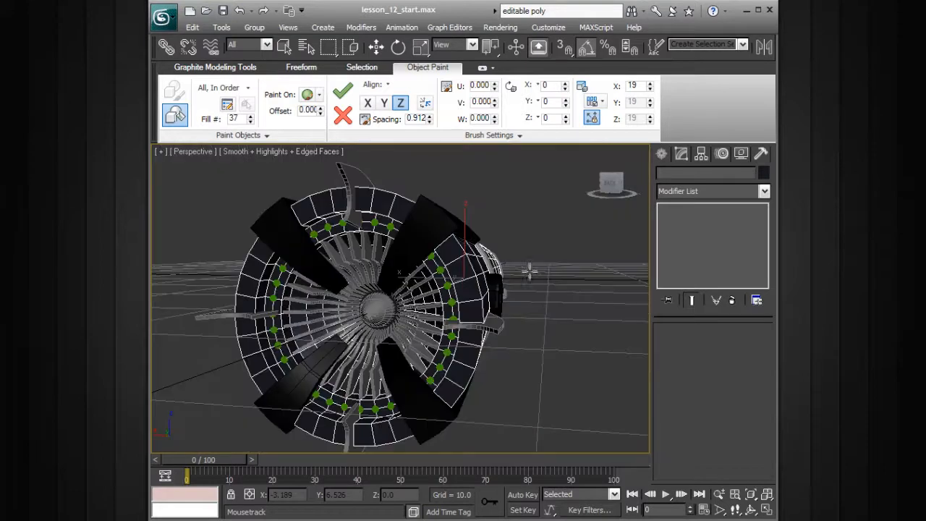
alt+middle_drag(504, 286, 515, 284)
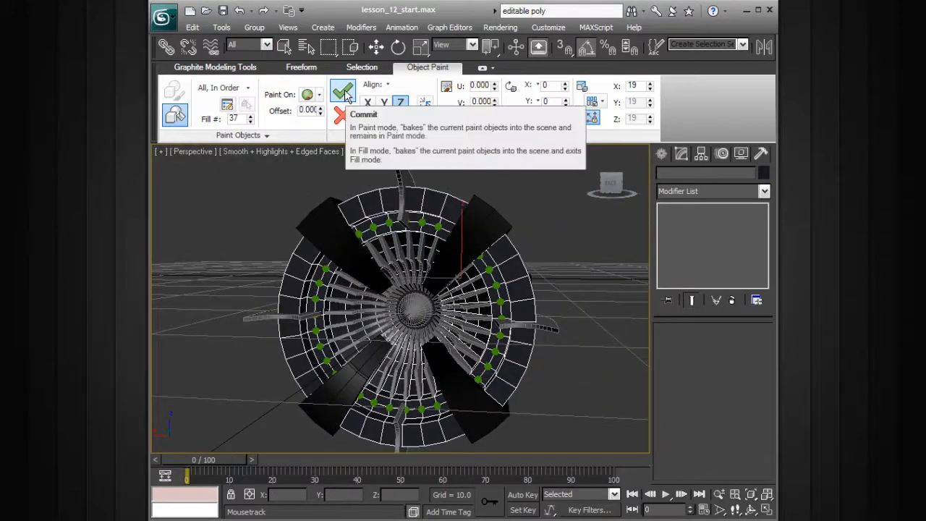
Commit the bolt fill to the scene and leave the rocket body's Edge sub-object level.
click(345, 94)
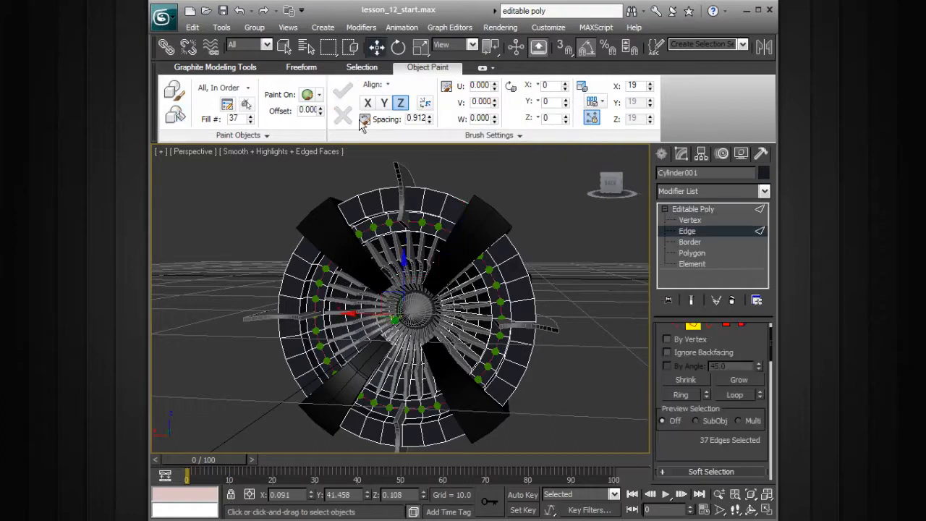
alt+middle_drag(551, 265, 584, 259)
click(685, 209)
click(665, 209)
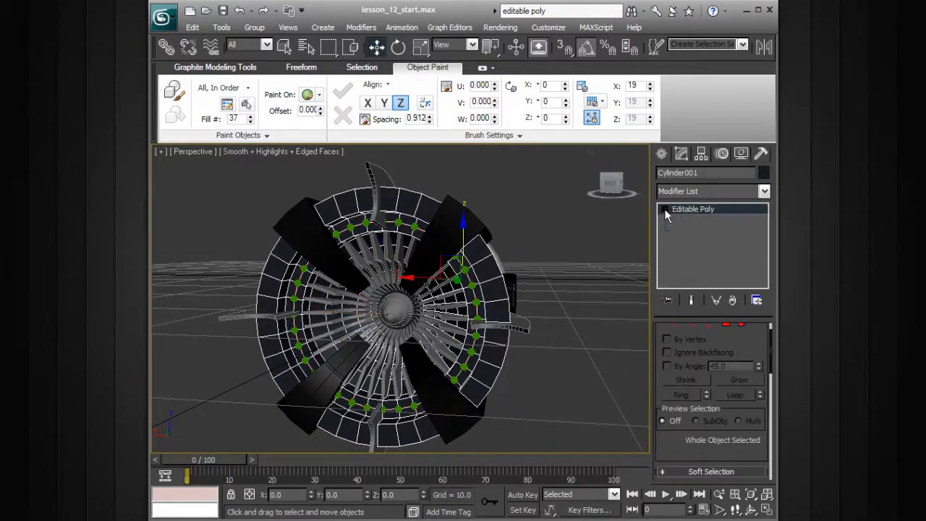
Deselect the rocket body and select a single placed bolt on the inner ring.
click(563, 220)
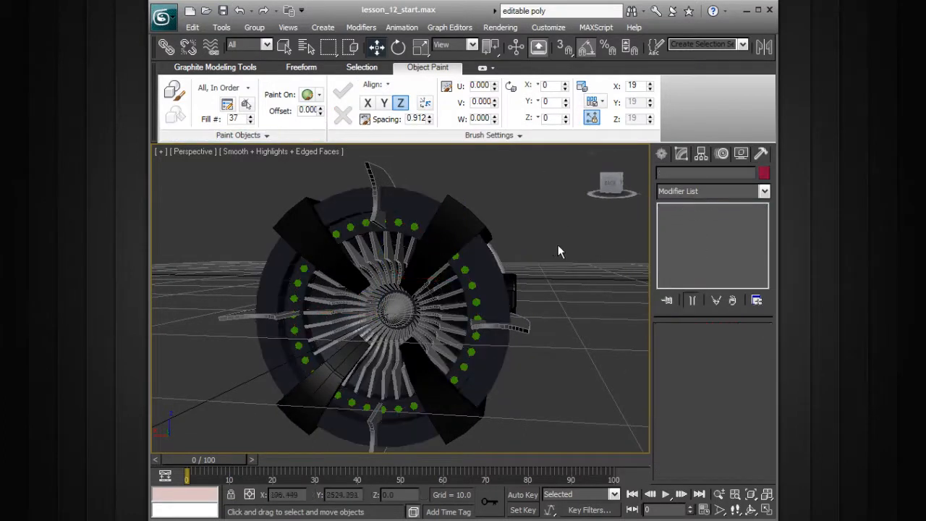
scroll(553, 253, up, 5)
click(591, 248)
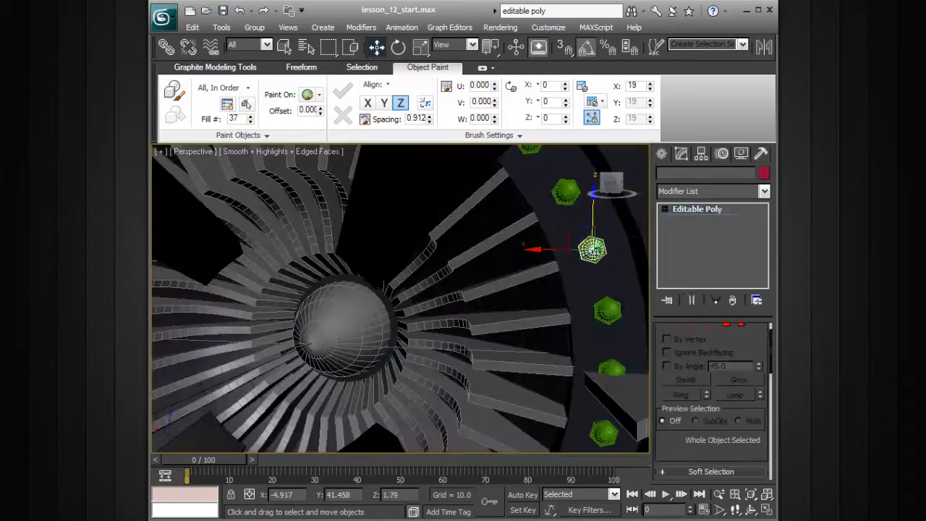
Delete the two ring bolts that collide with the horizontal fins on opposite sides of the engine end.
click(568, 190)
alt+middle_drag(564, 199, 479, 314)
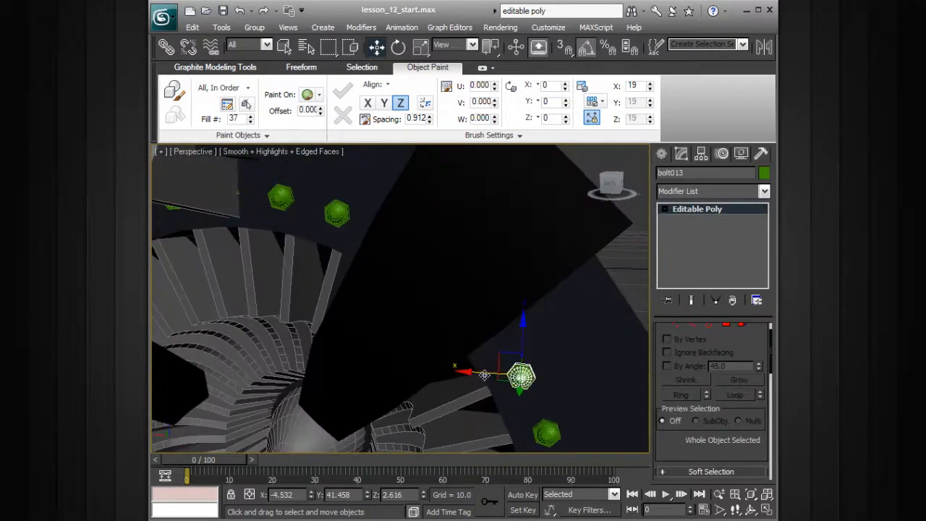
alt+middle_drag(562, 375, 565, 302)
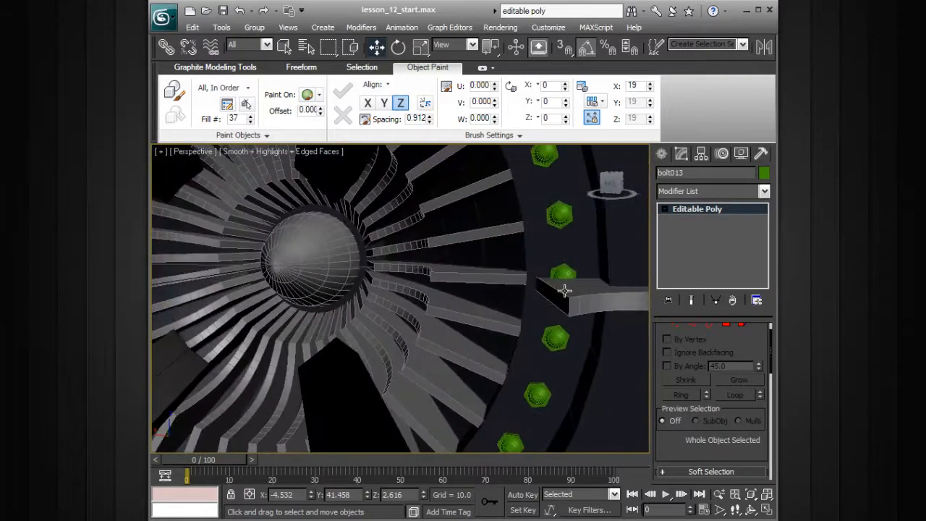
click(565, 275)
key(Delete)
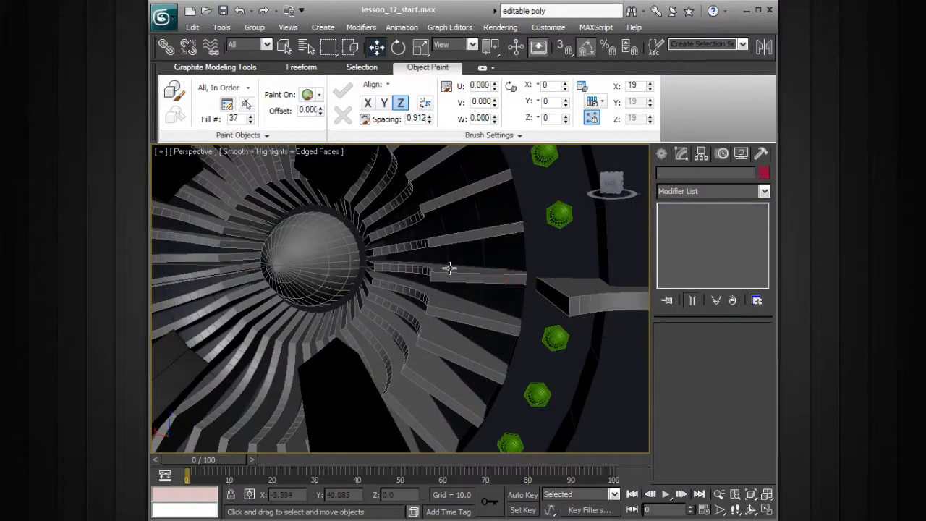
alt+middle_drag(362, 274, 290, 280)
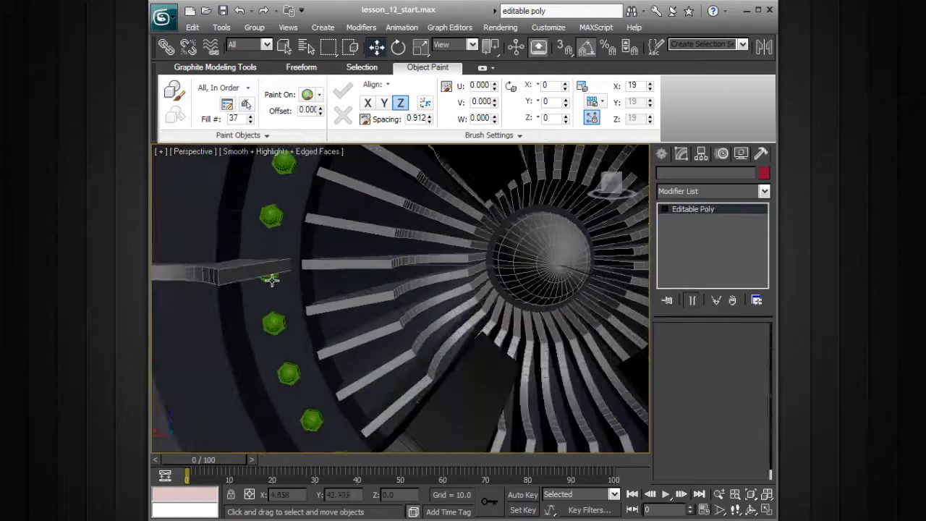
click(271, 280)
key(Delete)
Delete the remaining ring bolts that overlap the upper and lower fins of the engine end.
alt+middle_drag(491, 292, 482, 312)
click(393, 425)
key(Delete)
click(397, 432)
key(Delete)
middle_drag(471, 258, 482, 368)
alt+middle_drag(456, 294, 473, 293)
click(495, 302)
key(Delete)
Turn off the edged-faces display in the perspective view and select the rocket body.
scroll(551, 291, down, 5)
alt+middle_drag(506, 318, 539, 246)
key(F4)
alt+middle_drag(539, 246, 526, 280)
click(455, 255)
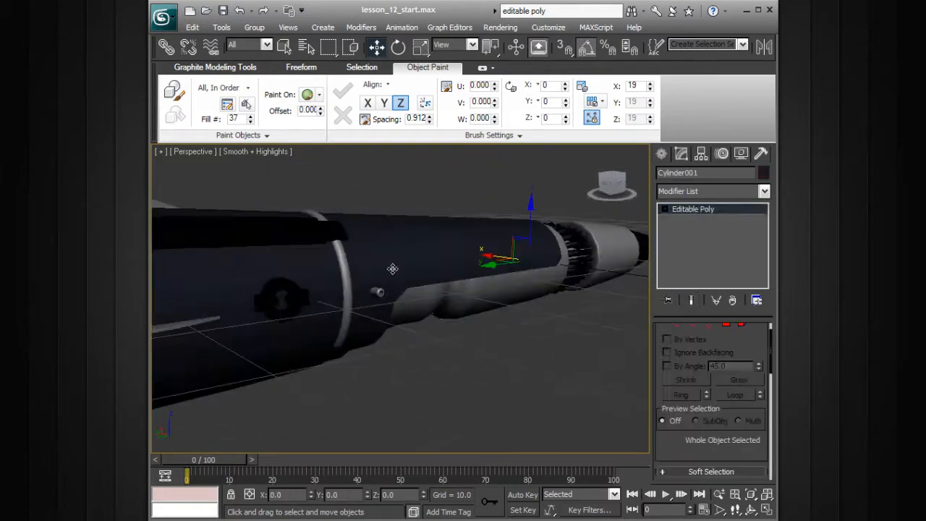
Examine the bolts around the engine-end ring up close and from a distance, along with the whole rocket body.
alt+middle_drag(499, 233, 498, 258)
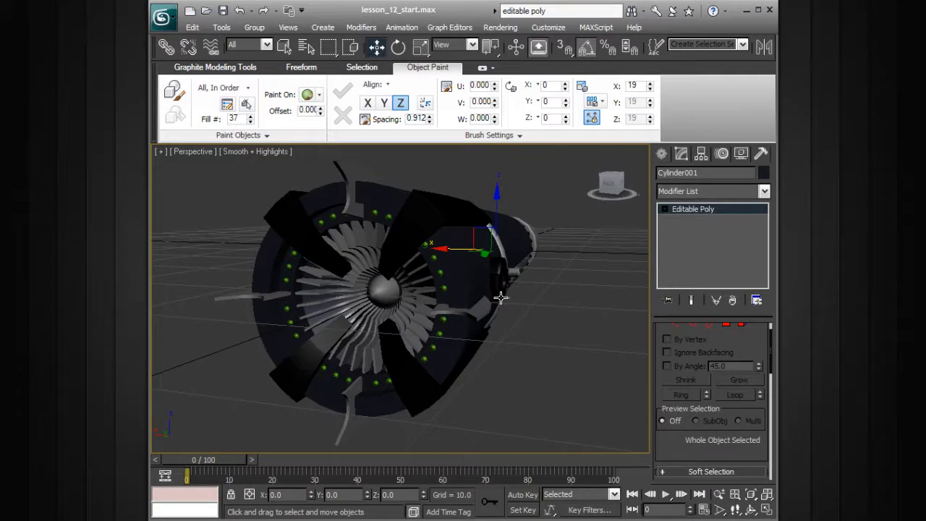
scroll(501, 298, up, 5)
alt+middle_drag(572, 304, 580, 314)
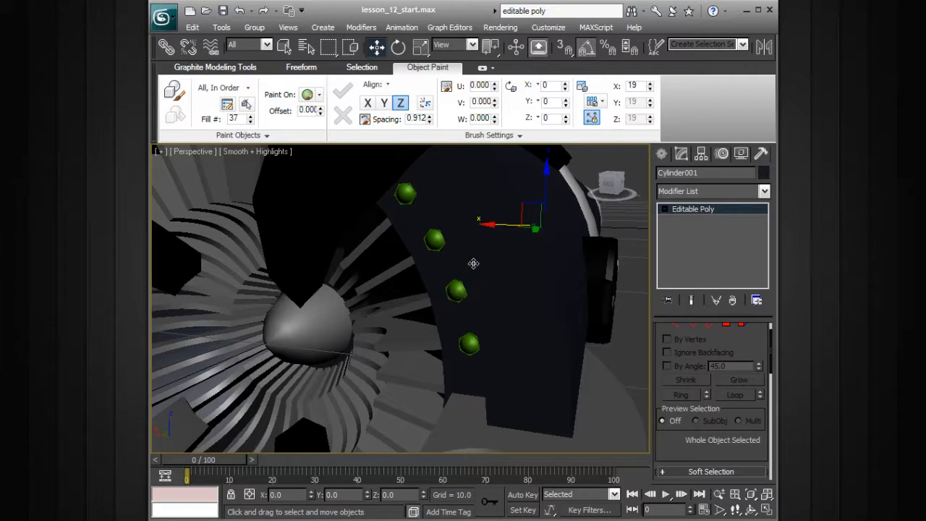
alt+middle_drag(477, 232, 520, 262)
scroll(577, 269, down, 5)
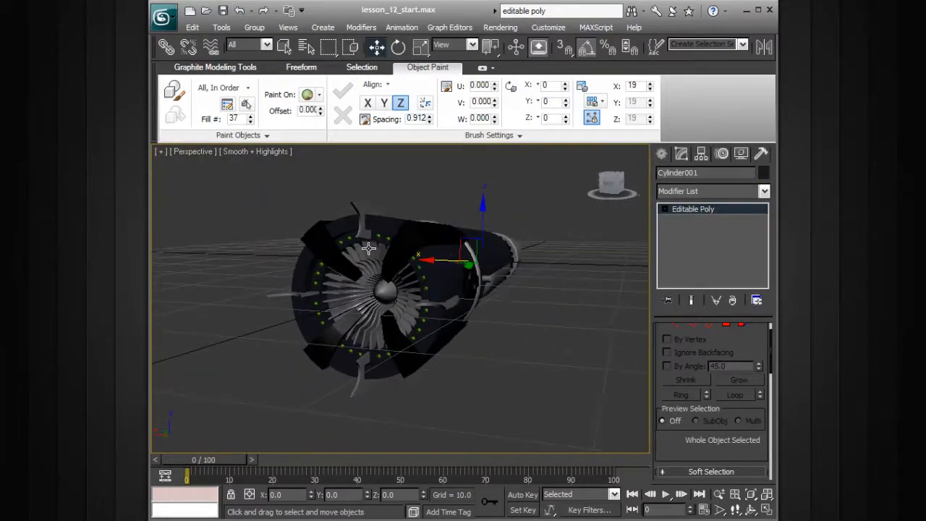
alt+middle_drag(447, 280, 450, 280)
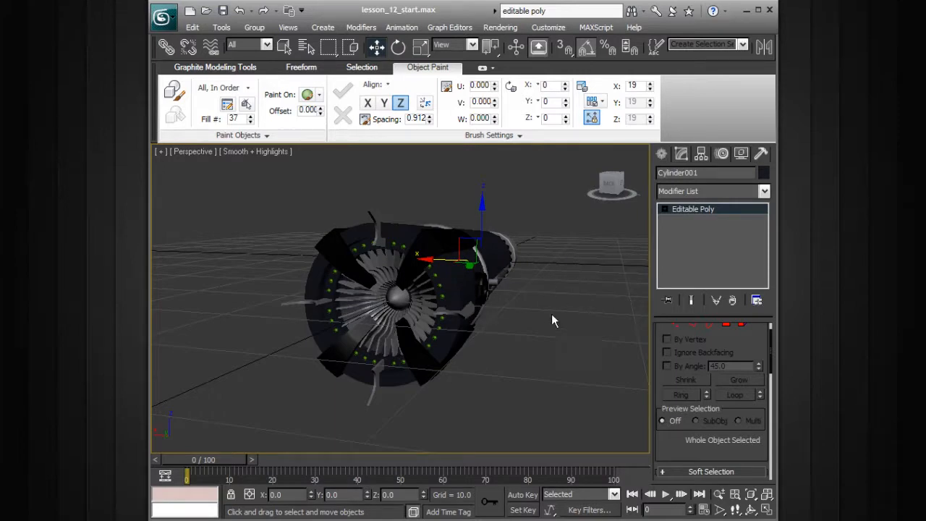
alt+middle_drag(535, 267, 534, 256)
scroll(546, 270, up, 5)
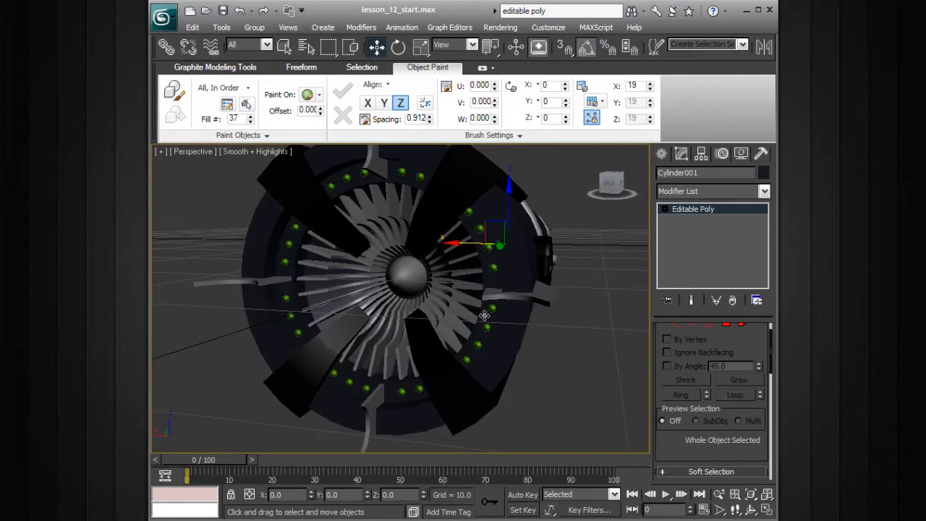
alt+middle_drag(513, 272, 506, 276)
scroll(552, 315, down, 5)
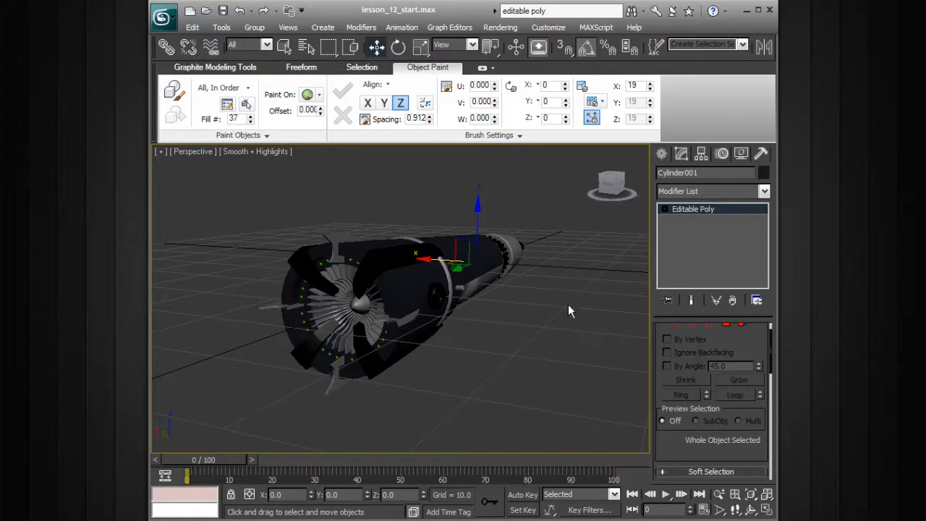
alt+middle_drag(546, 304, 569, 301)
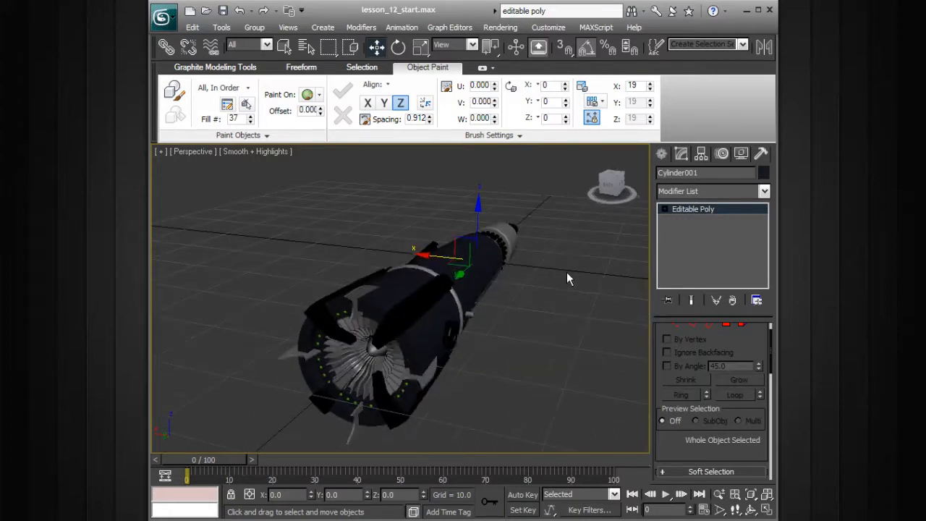